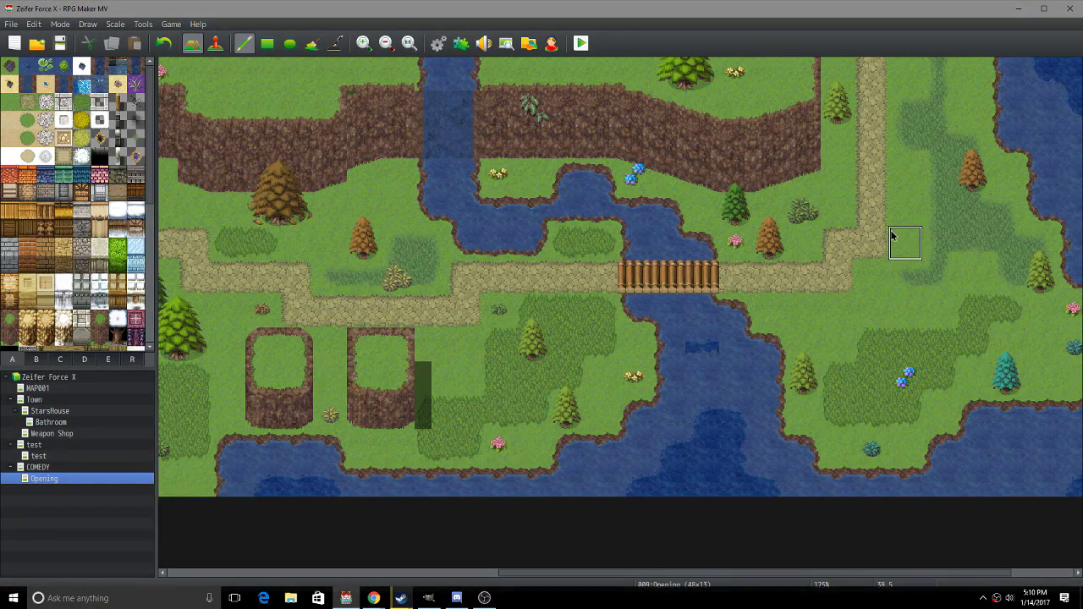
pyautogui.hscroll(3, 860, 311)
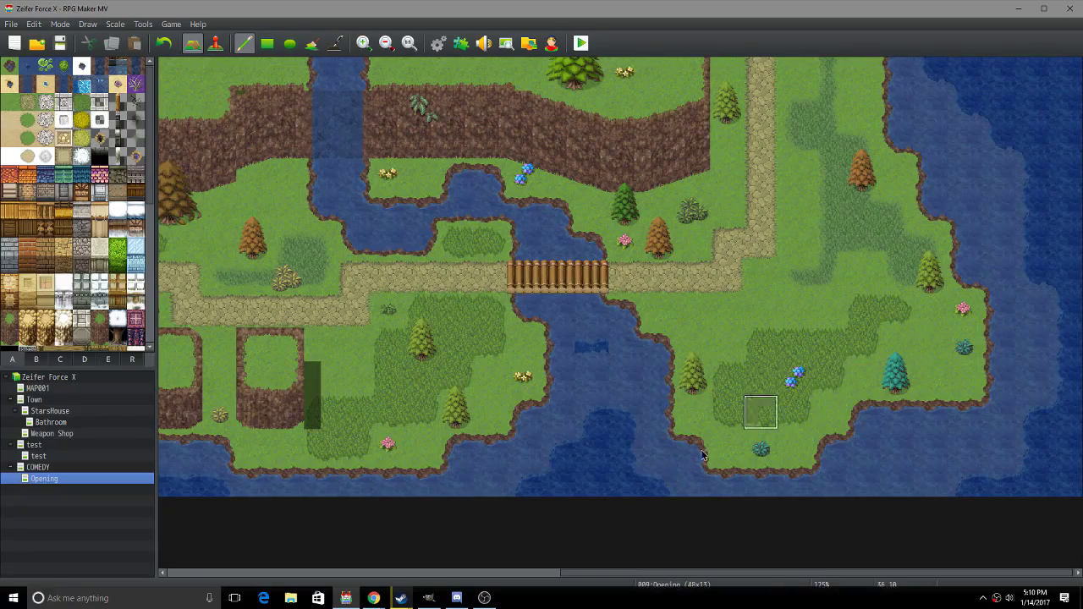
pyautogui.middleClick(834, 428)
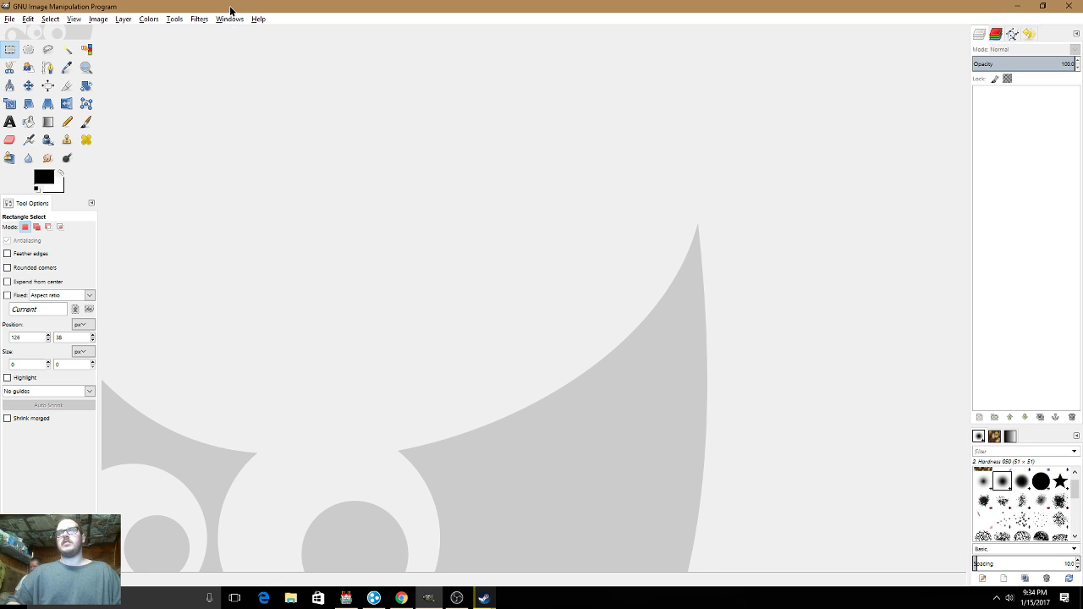
pyautogui.click(231, 20)
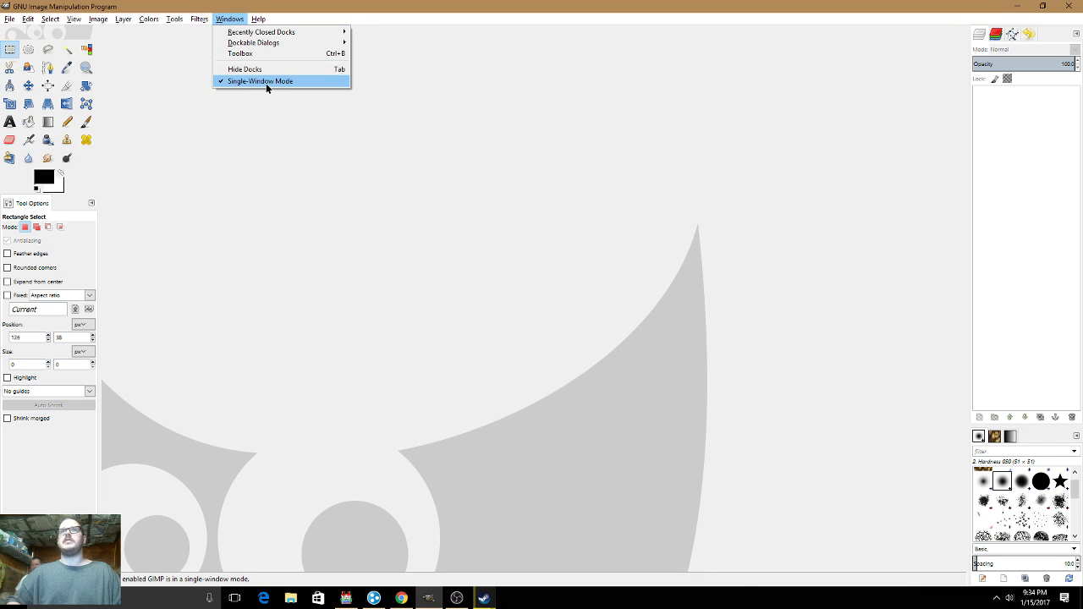
pyautogui.click(206, 126)
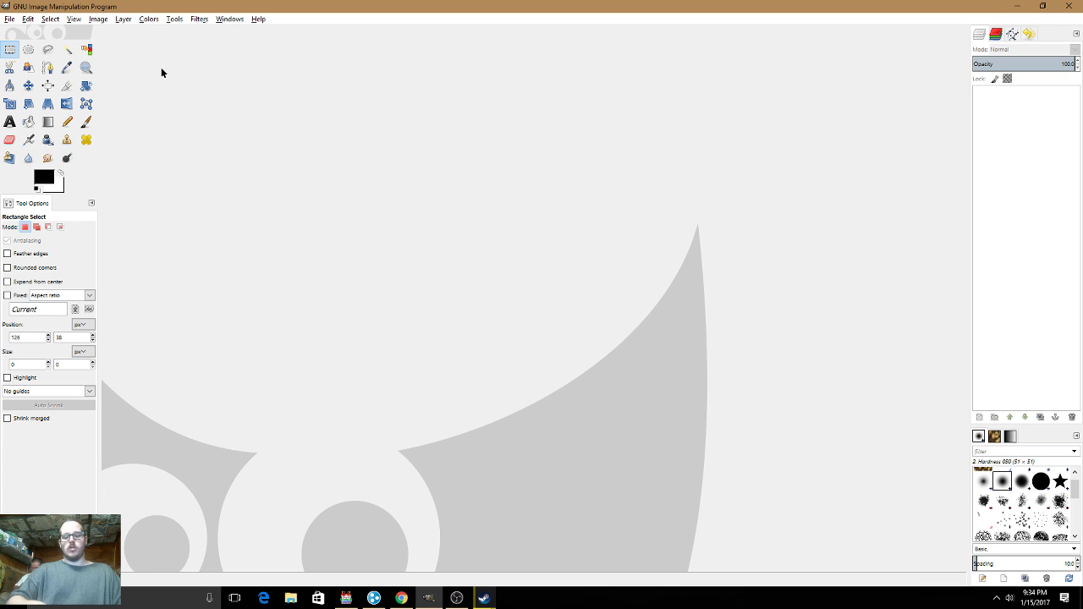
# - Open Outside_A5.png and Outside_B.png together from the project's img/tilesets folder
pyautogui.hotkey('ctrl', 'o')
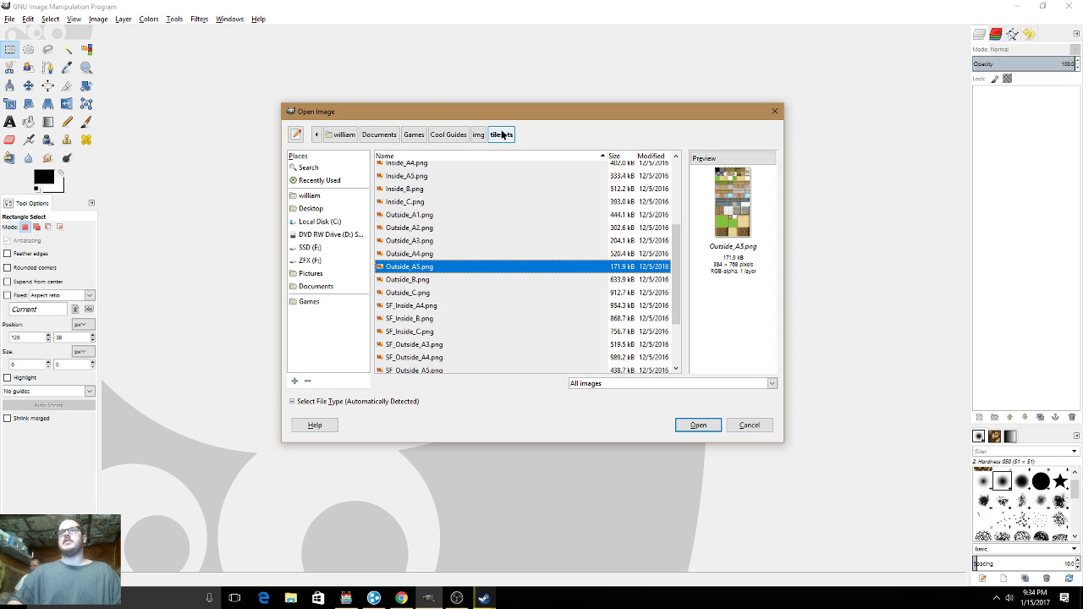
pyautogui.keyDown('ctrl'); pyautogui.click(421, 281); pyautogui.keyUp('ctrl')
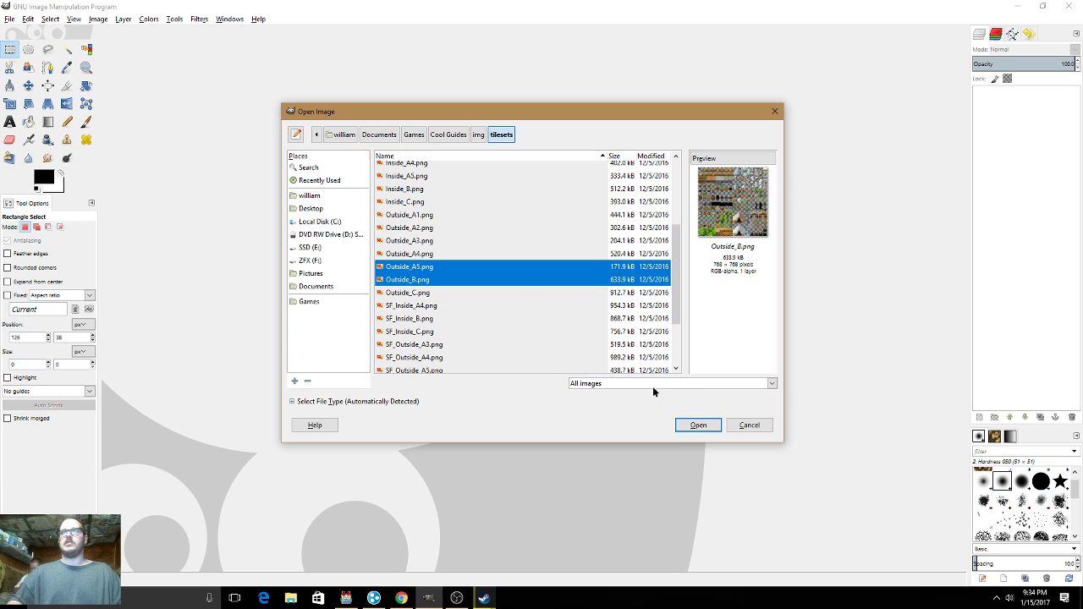
pyautogui.click(699, 425)
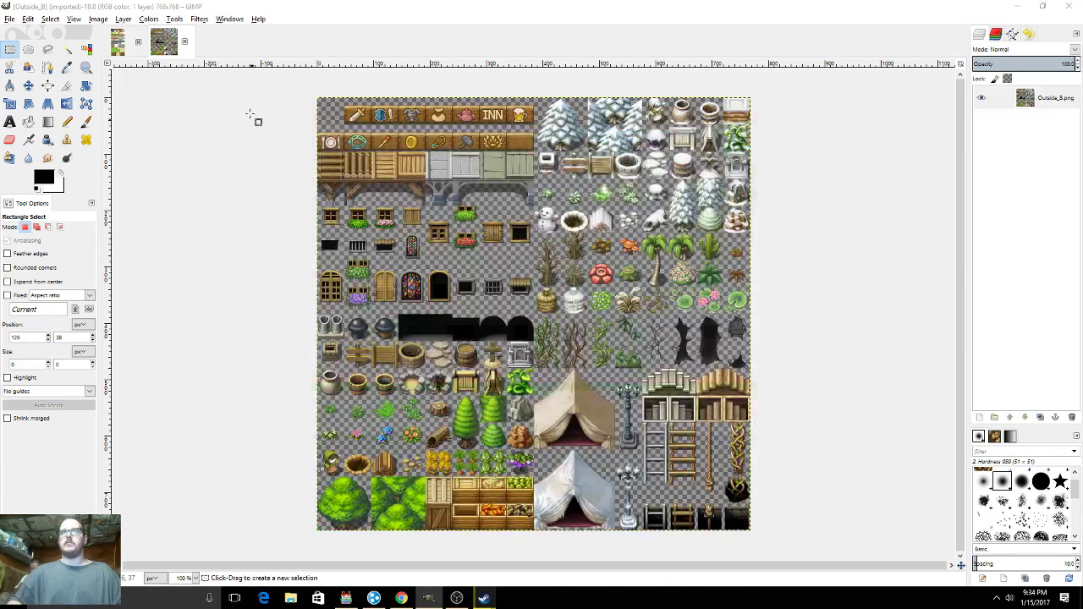
# - Show the grid on the Outside_A5 image and set its spacing to 48 by 48 pixels
pyautogui.click(126, 39)
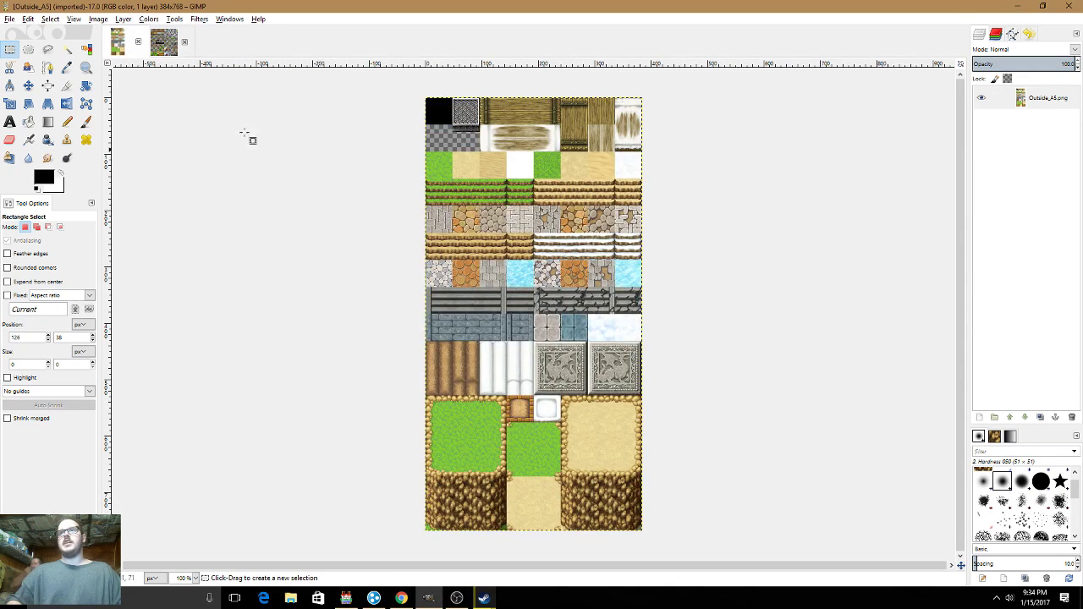
pyautogui.click(76, 20)
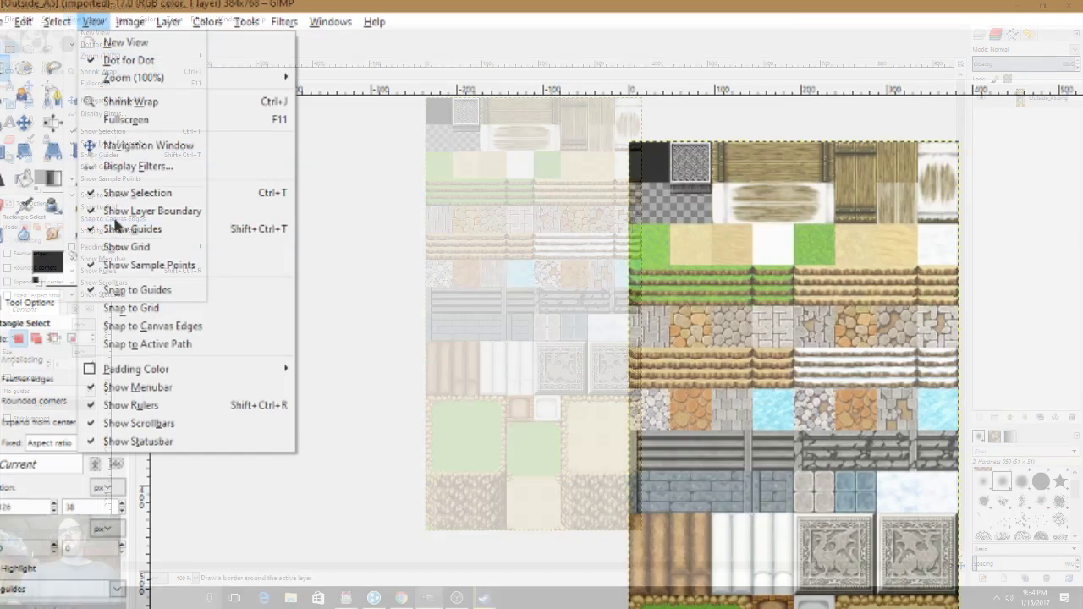
pyautogui.click(108, 167)
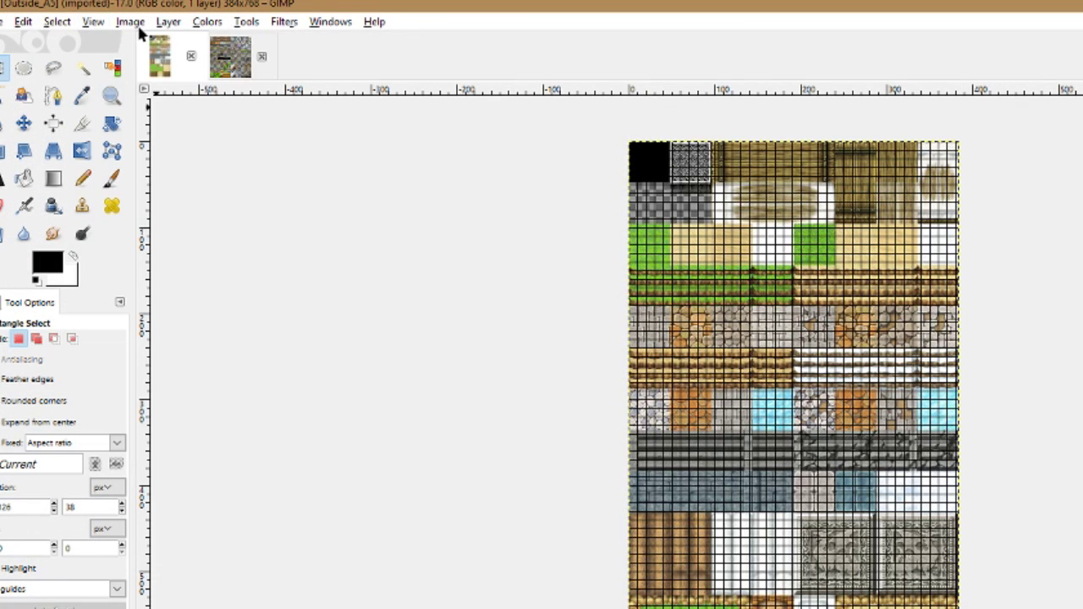
pyautogui.click(132, 22)
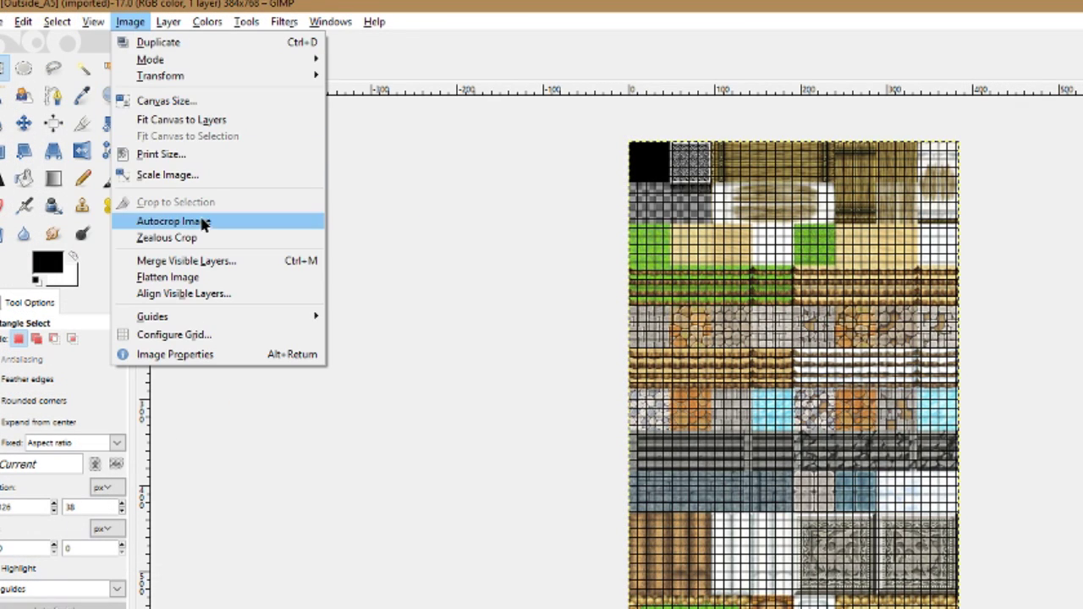
pyautogui.click(199, 333)
pyautogui.doubleClick(162, 360)
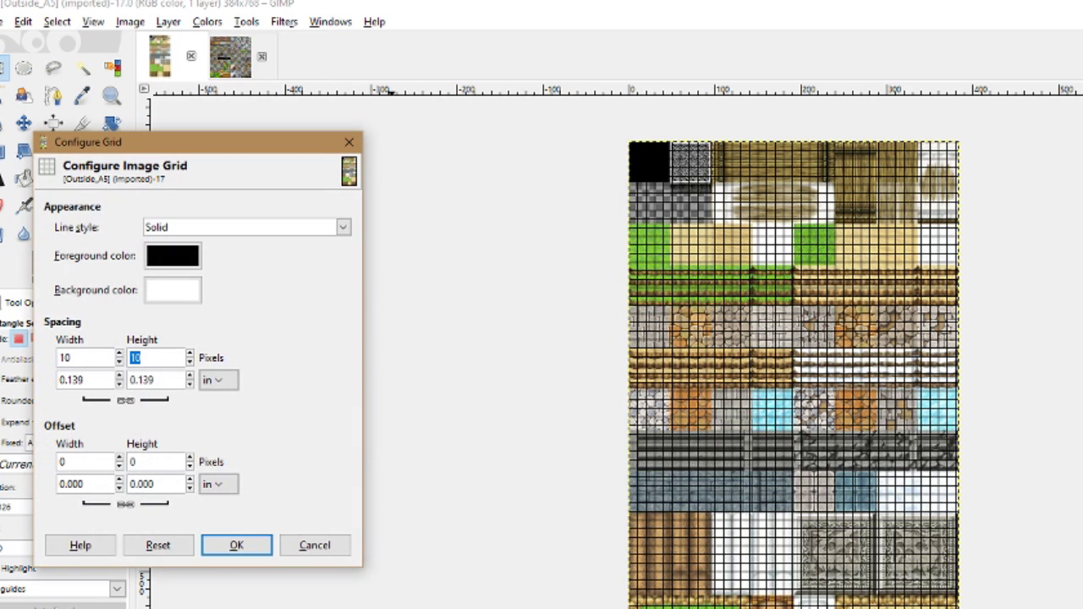
pyautogui.write('48')
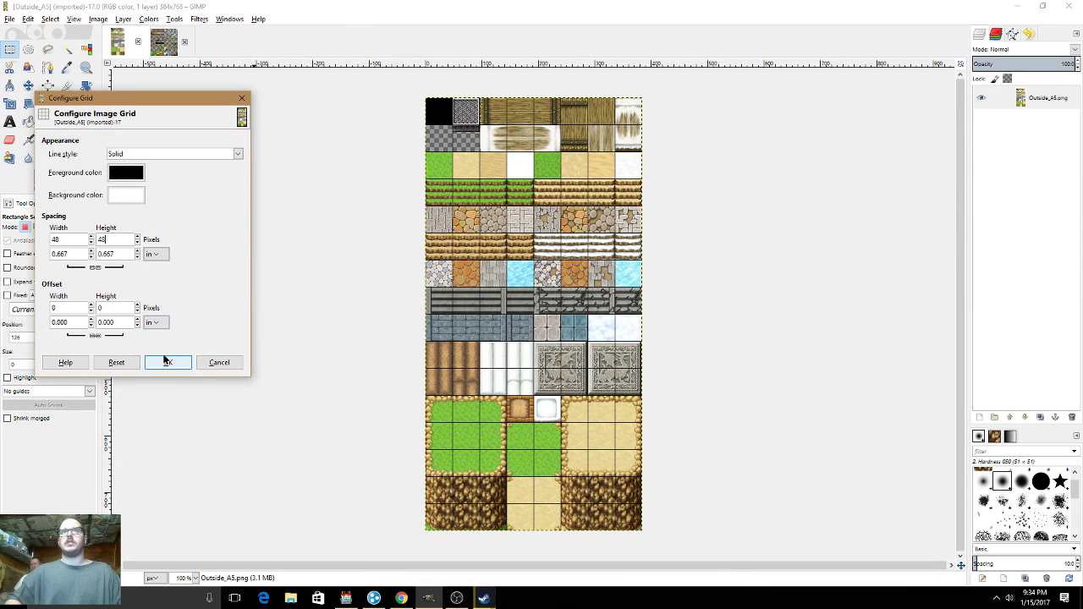
pyautogui.click(167, 362)
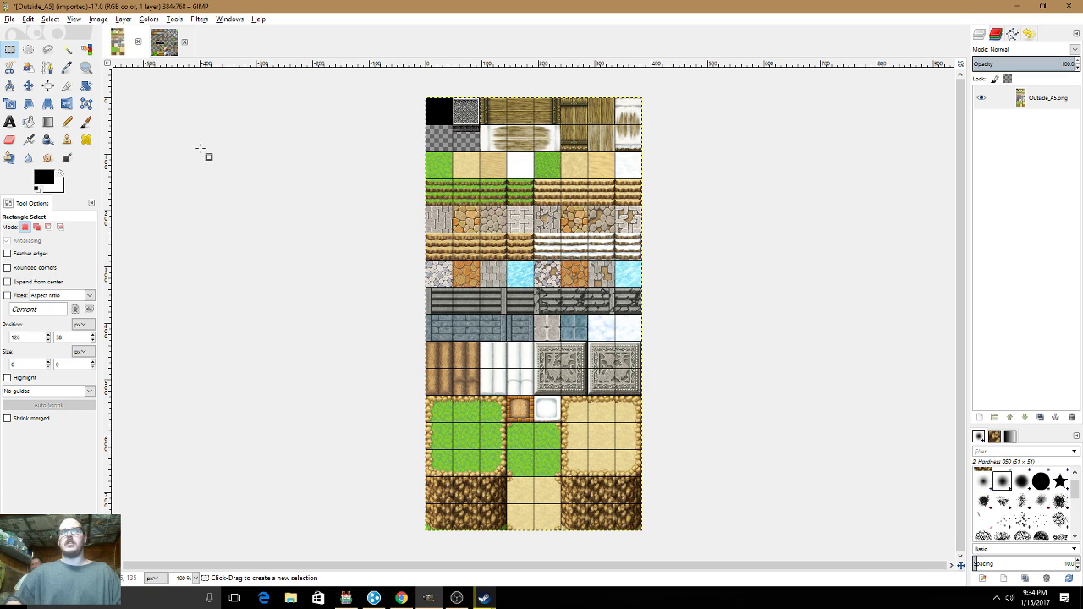
# - Select the 48 × 144 pixel middle column of the grass-topped cliff, from the lowest grass tile to the image's bottom edge, and copy it
pyautogui.scroll(-4, 484, 468)
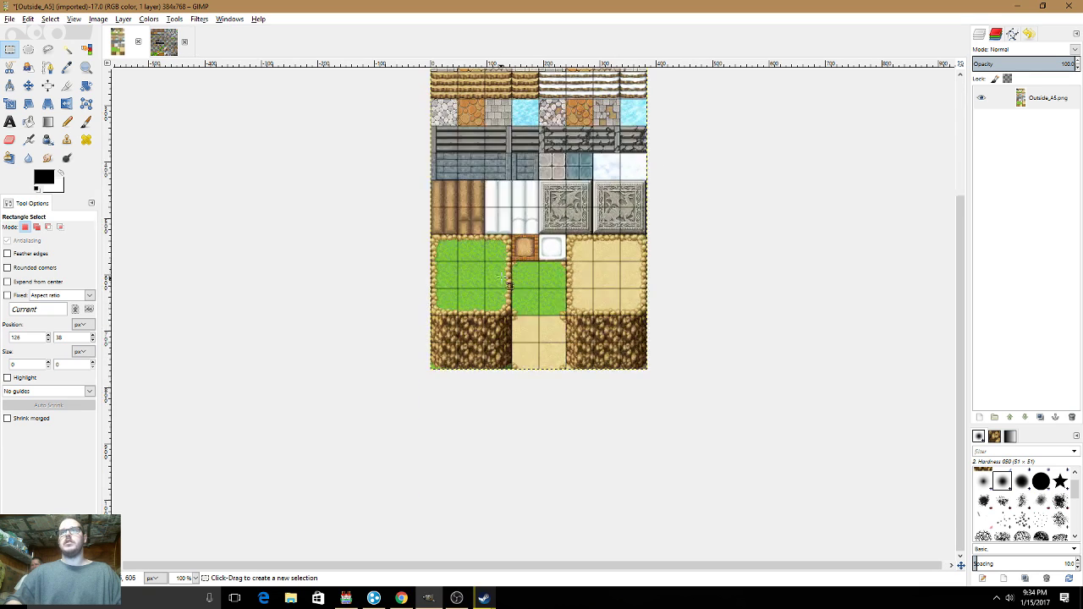
pyautogui.scroll(5, 529, 339)
pyautogui.hscroll(-3, 750, 356)
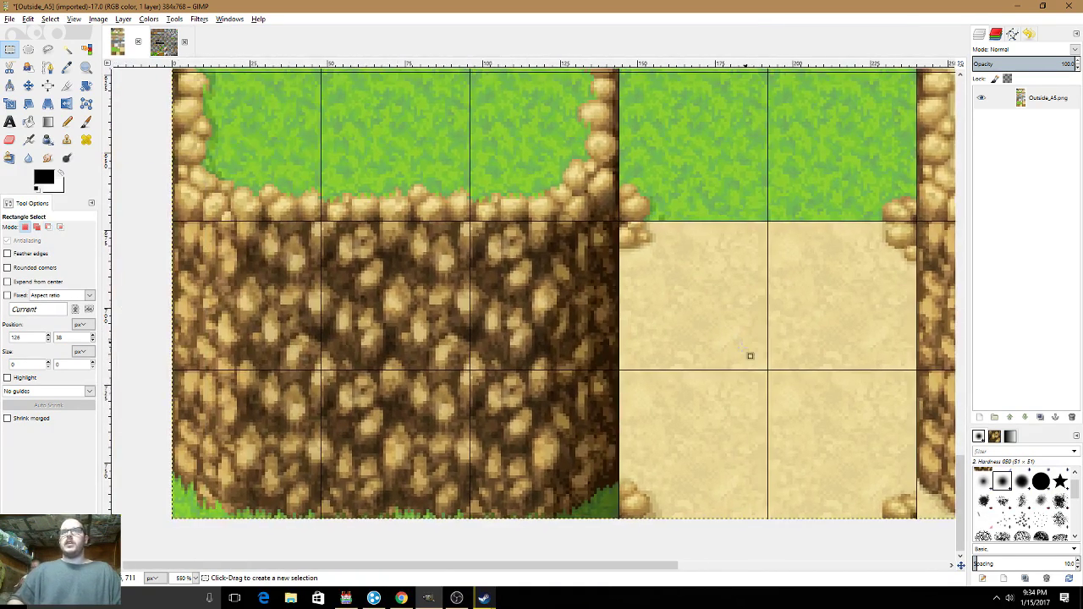
pyautogui.scroll(3, 636, 480)
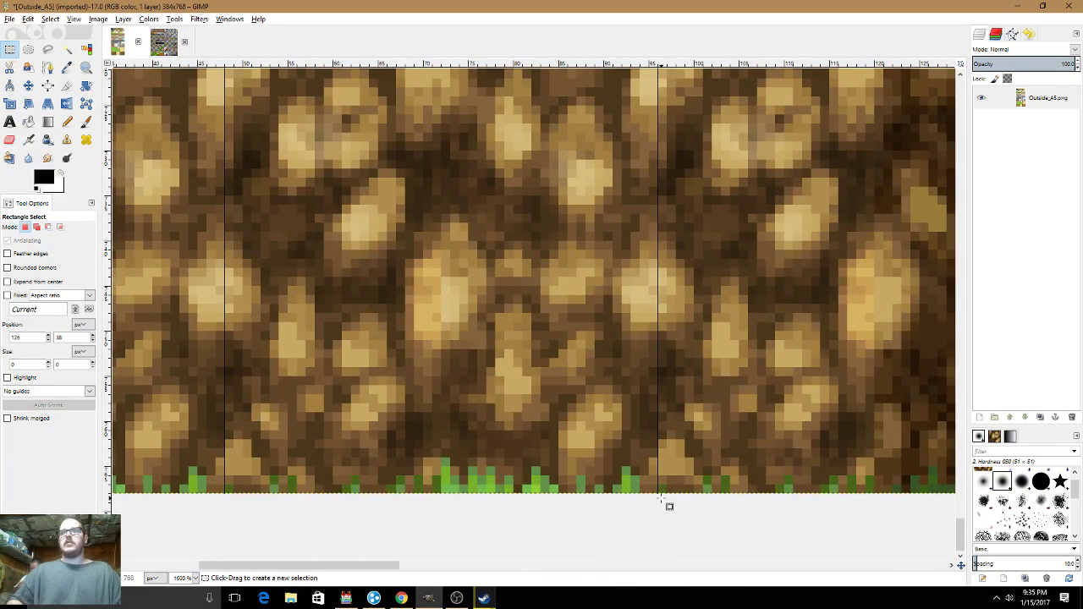
pyautogui.moveTo(659, 494); pyautogui.dragTo(232, 186)
pyautogui.scroll(8, 480, 298)
pyautogui.scroll(-4, 321, 212)
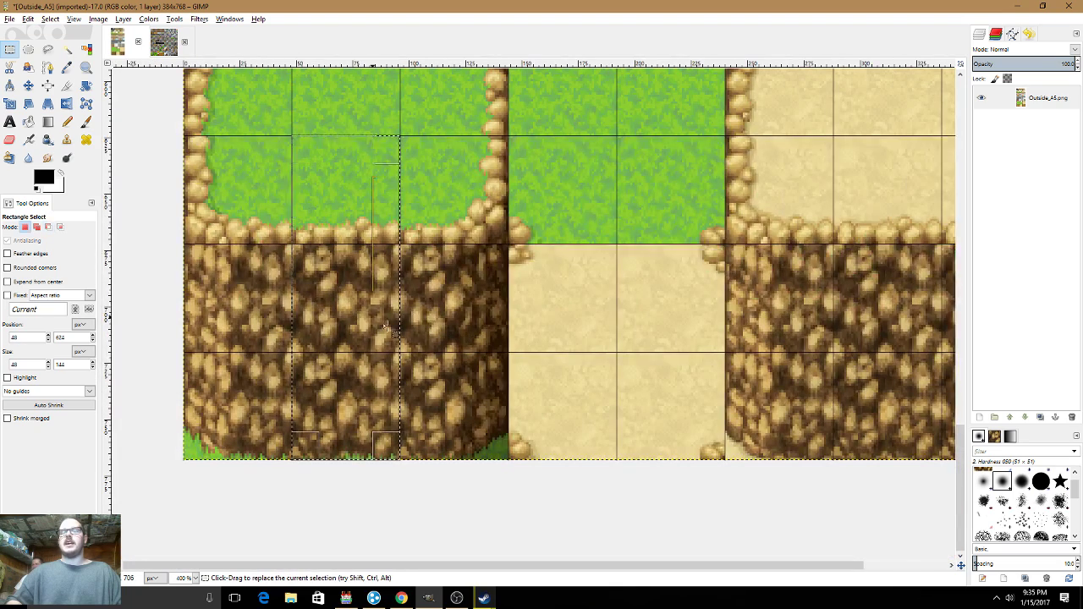
pyautogui.moveTo(360, 333); pyautogui.dragTo(383, 379)
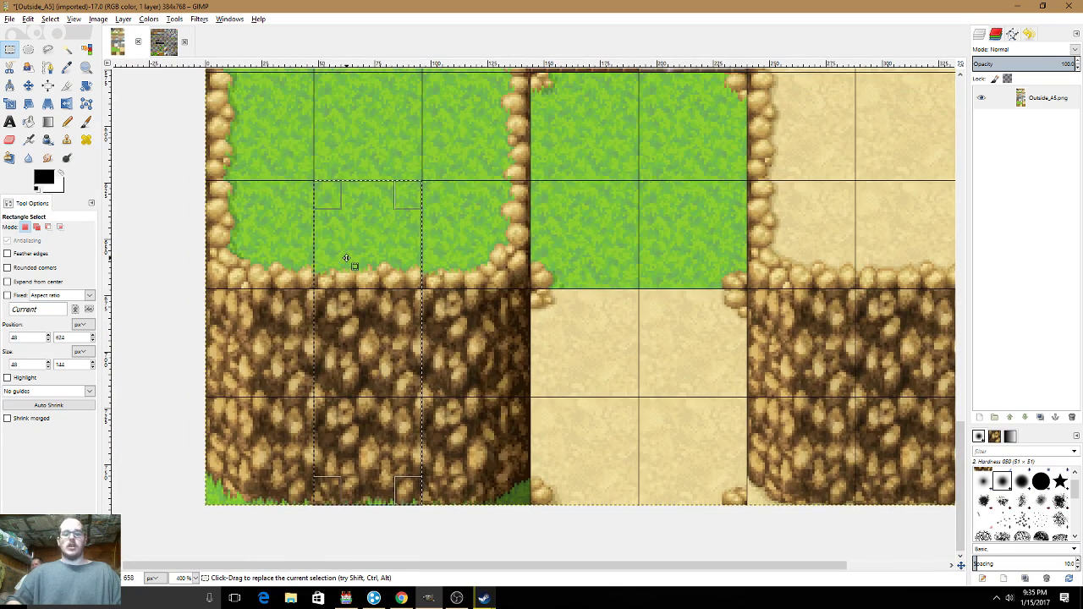
pyautogui.hotkey('ctrl', 'c')
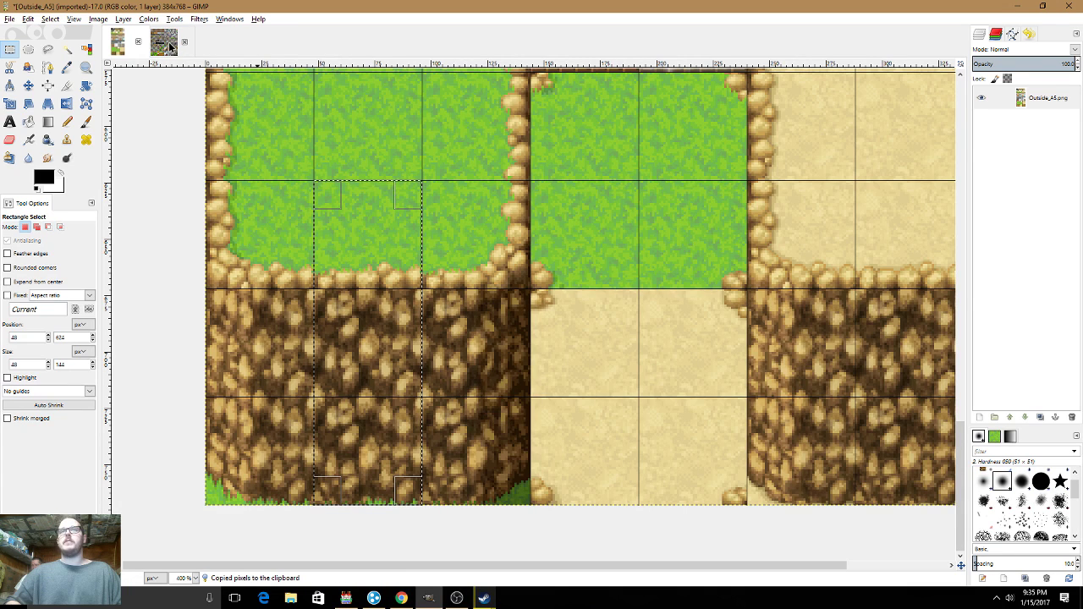
# - Add a new transparent layer to the Outside_B image and hide its original Outside_B.png layer
pyautogui.click(170, 45)
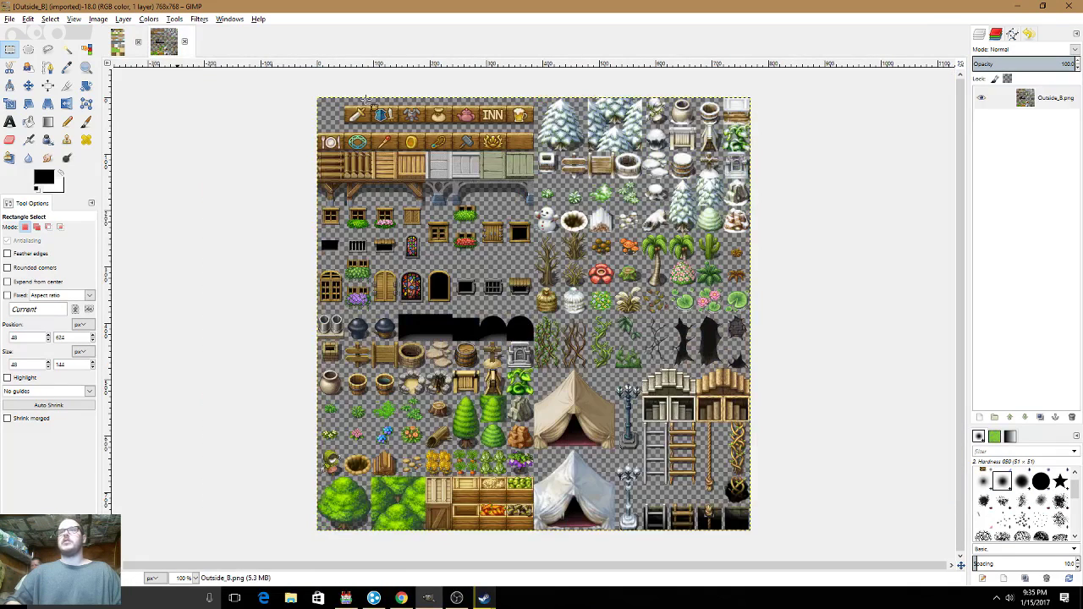
pyautogui.click(981, 417)
pyautogui.press('Return')
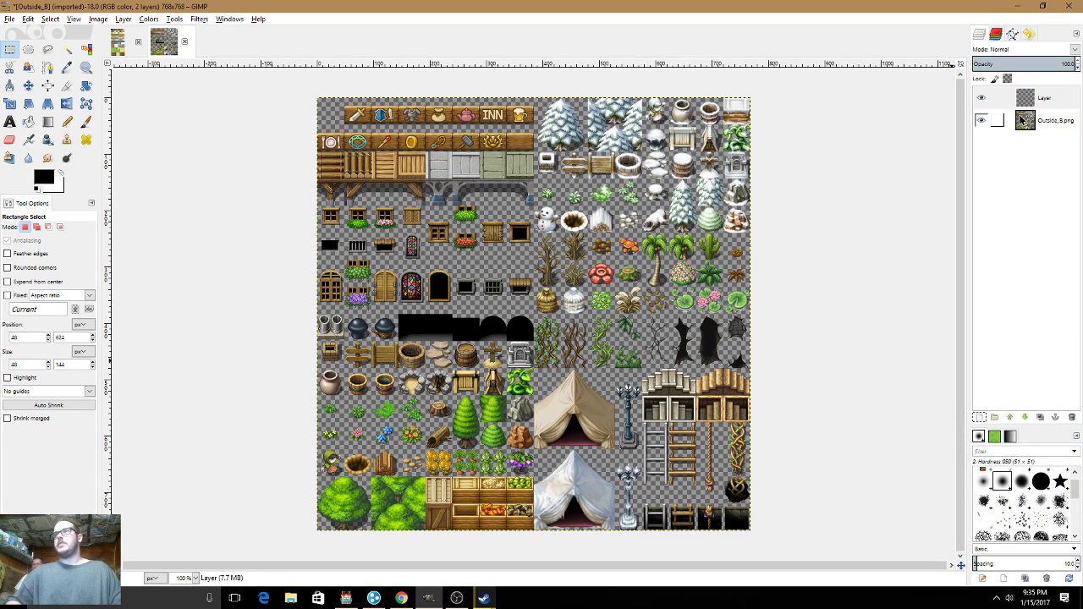
pyautogui.click(982, 121)
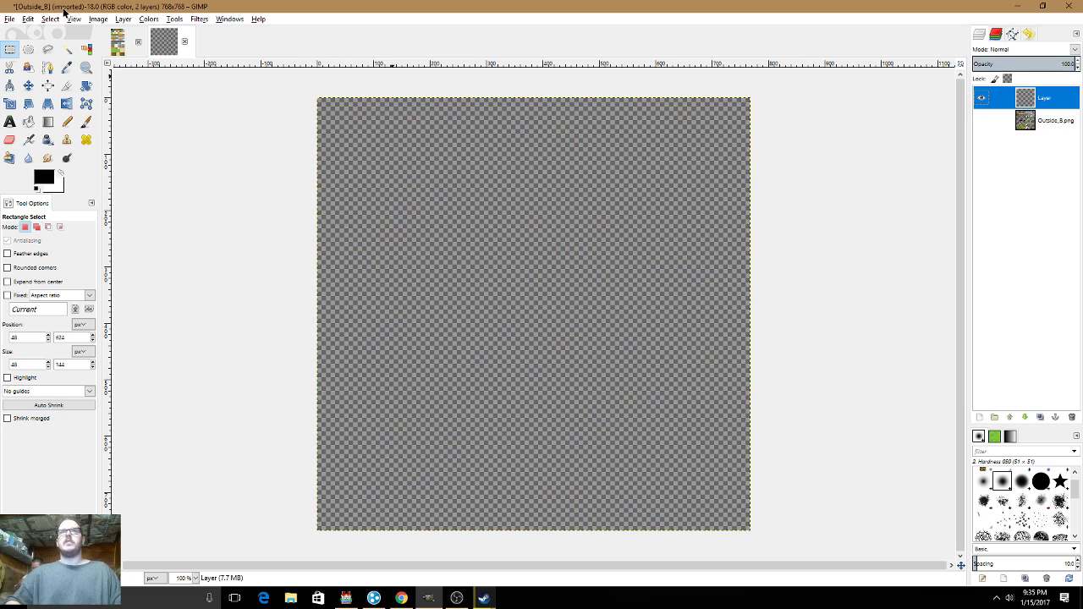
# - Show the grid on the Outside_B image and set its spacing to 48 by 48 pixels
pyautogui.click(56, 18)
pyautogui.moveTo(81, 22)
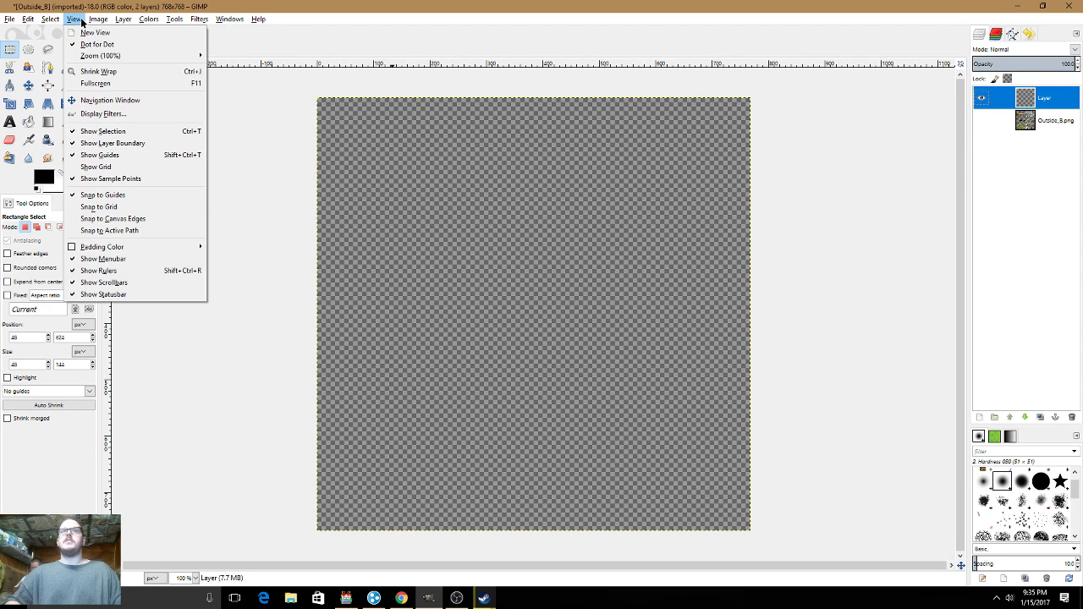
pyautogui.click(136, 167)
pyautogui.click(99, 19)
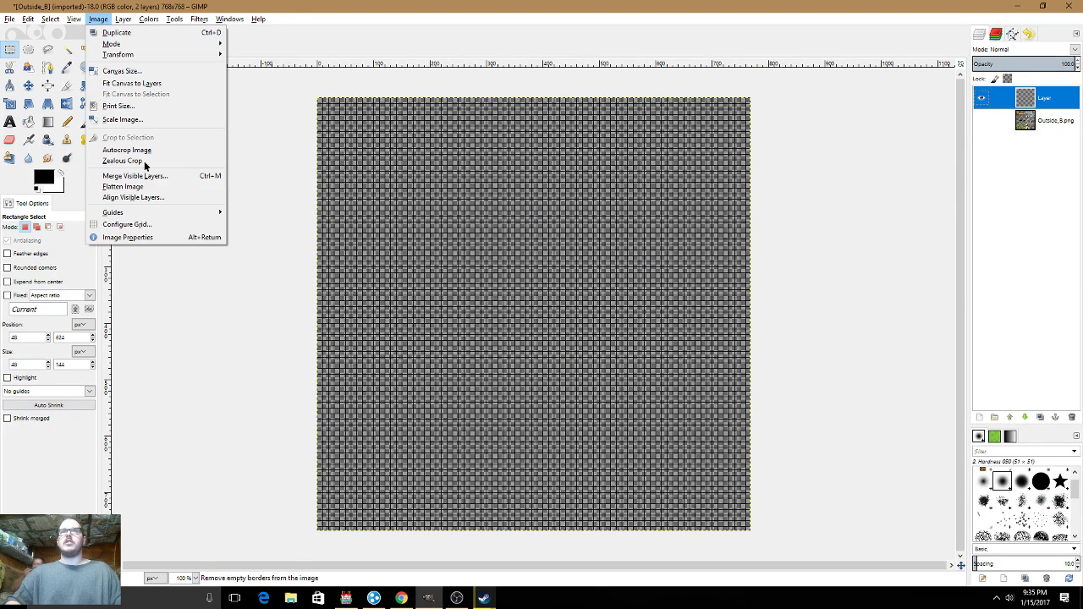
pyautogui.click(128, 221)
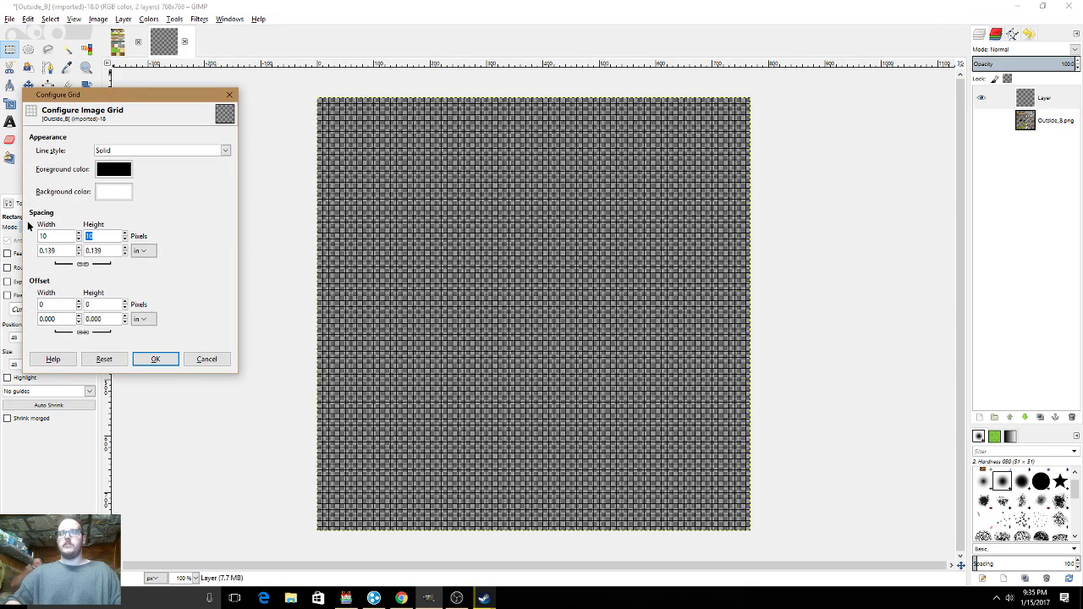
pyautogui.press('Return')
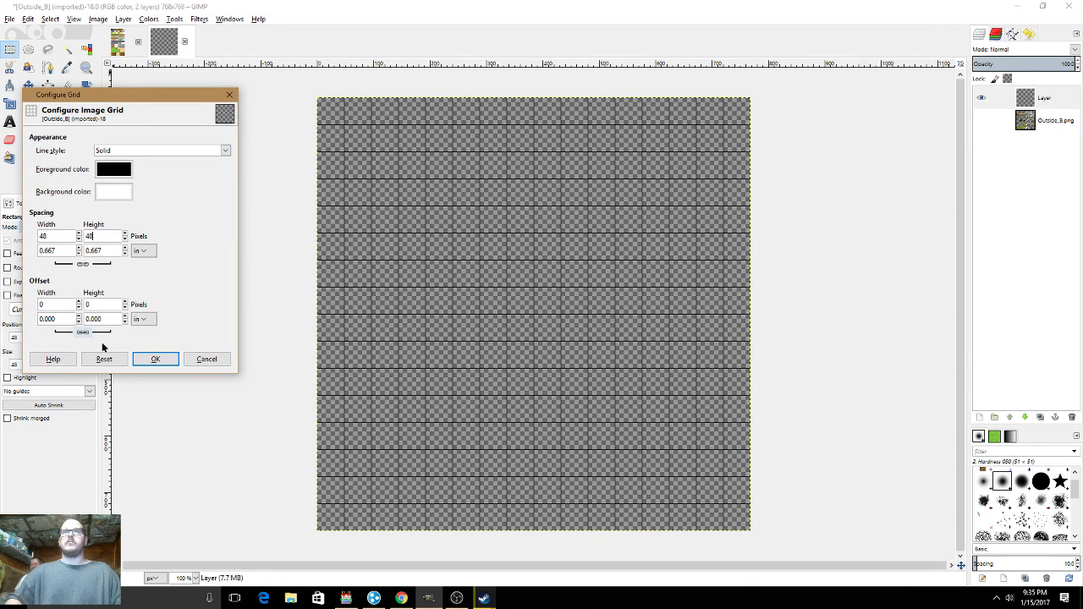
pyautogui.click(155, 359)
# - Paste the copied cliff column, align its upper-left corner with the grid intersection at x 336, y 192, and anchor it to the new layer
pyautogui.keyDown('ctrl'); pyautogui.scroll(3, 505, 222); pyautogui.keyUp('ctrl')
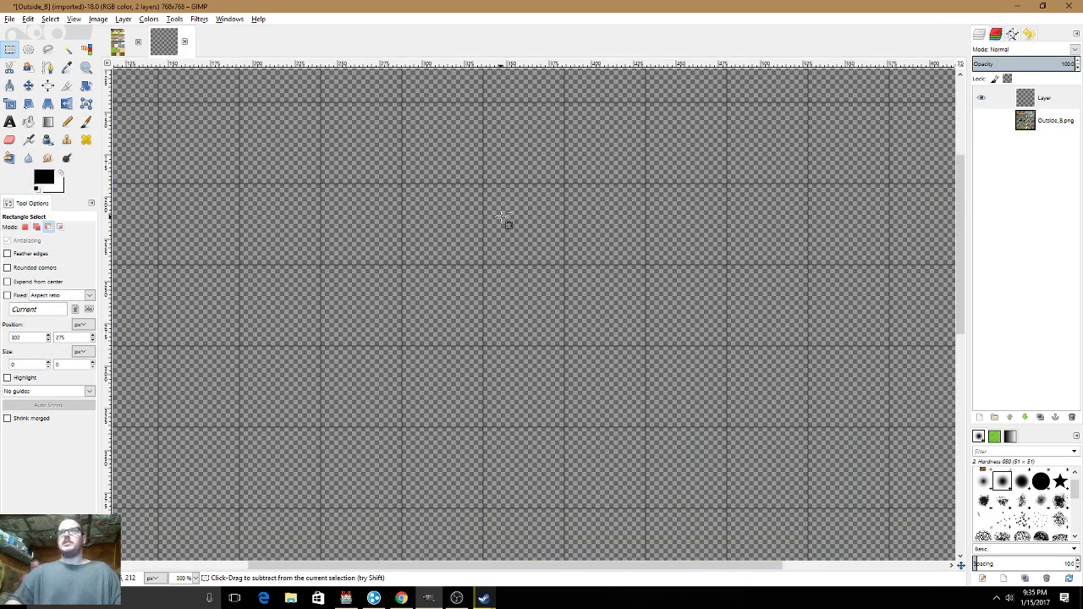
pyautogui.hotkey('ctrl', 'v')
pyautogui.keyDown('ctrl'); pyautogui.scroll(3, 518, 207); pyautogui.keyUp('ctrl')
pyautogui.scroll(2, 520, 285)
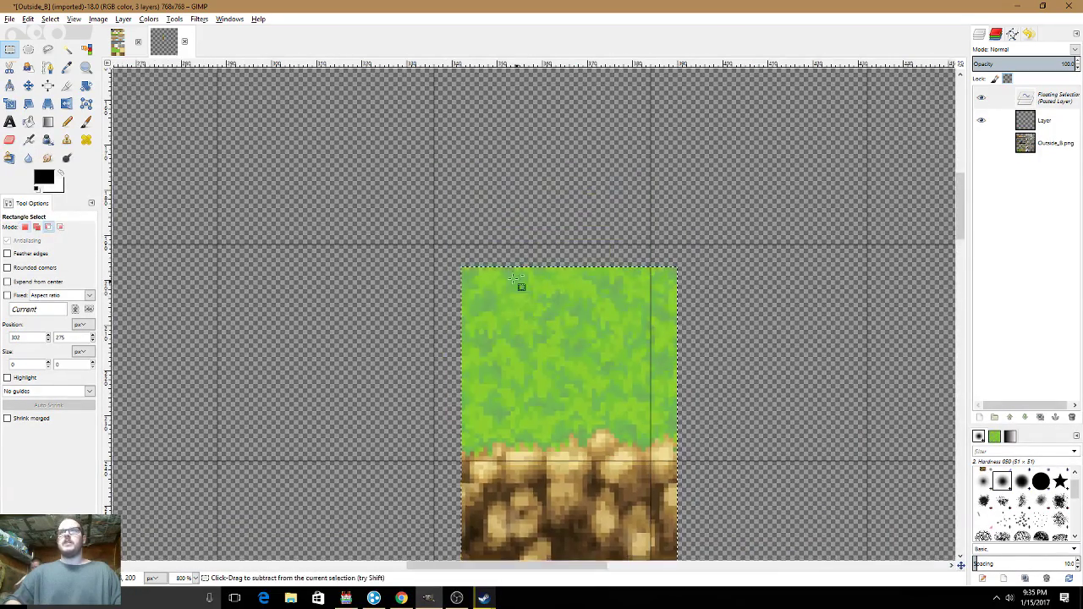
pyautogui.keyDown('ctrl'); pyautogui.scroll(2, 513, 280); pyautogui.keyUp('ctrl')
pyautogui.moveTo(486, 304); pyautogui.dragTo(429, 255)
pyautogui.keyDown('ctrl'); pyautogui.scroll(4, 388, 222); pyautogui.keyUp('ctrl')
pyautogui.moveTo(348, 229); pyautogui.dragTo(318, 204)
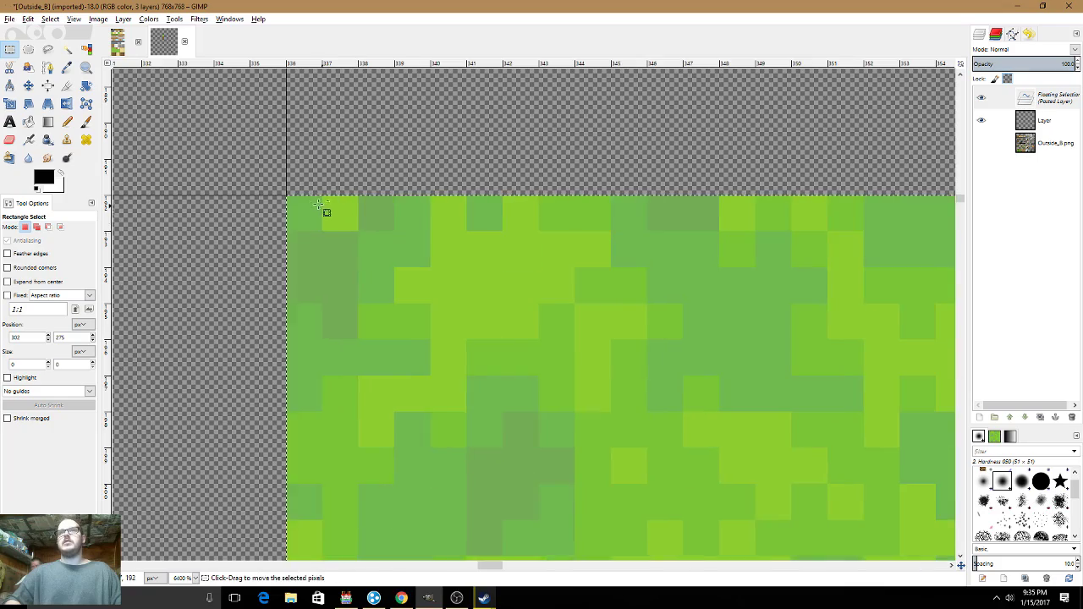
pyautogui.keyDown('ctrl'); pyautogui.scroll(-8, 319, 205); pyautogui.keyUp('ctrl')
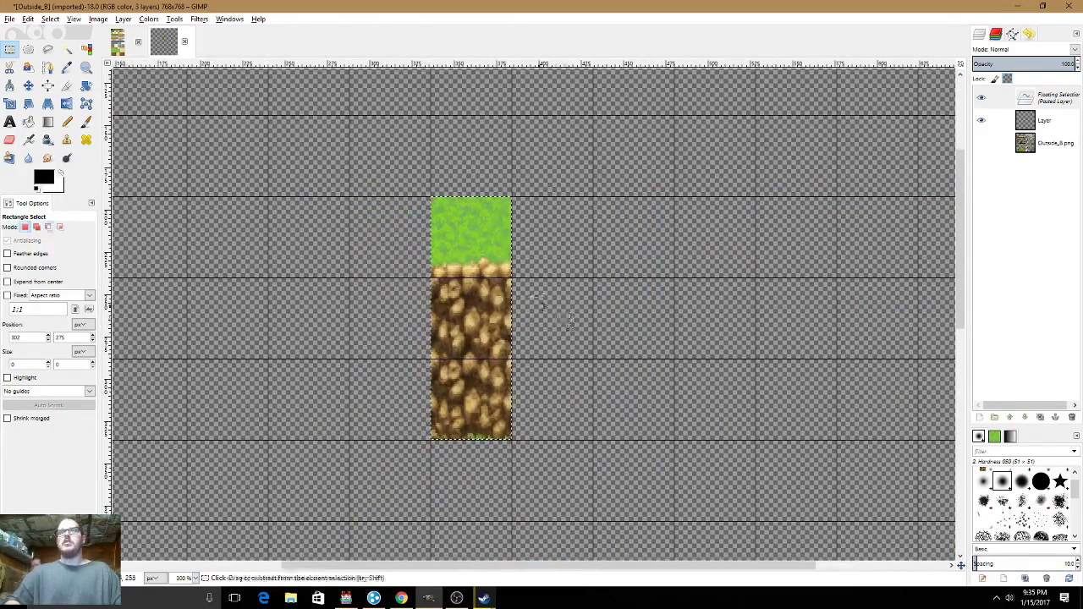
pyautogui.click(561, 234)
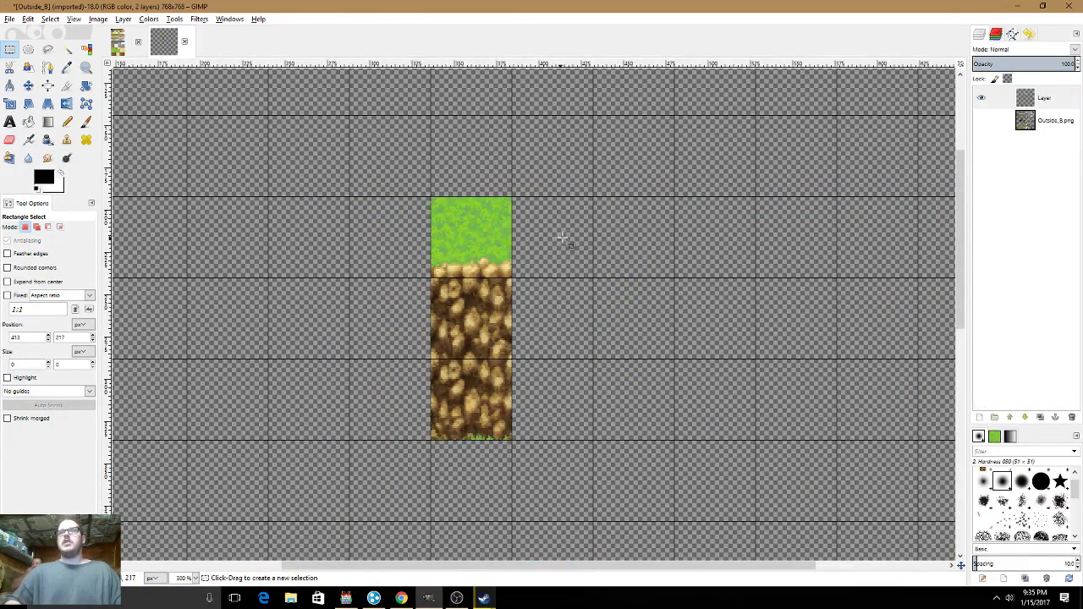
# - Select by color all the green grass shades above the rocks of the cliff column, combining them into one selection
pyautogui.click(86, 50)
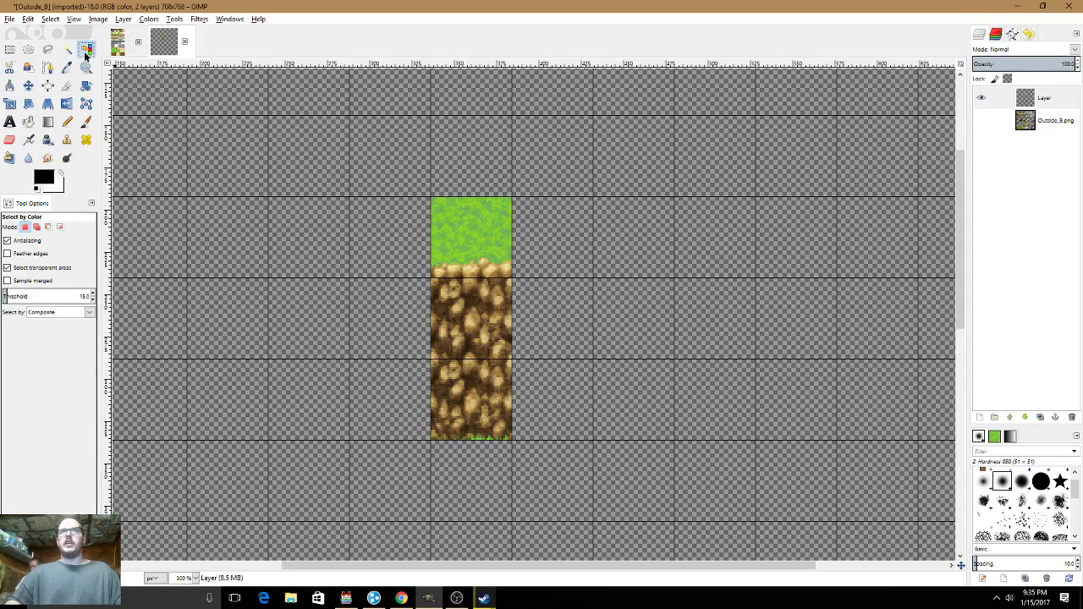
pyautogui.keyDown('ctrl'); pyautogui.scroll(5, 499, 245); pyautogui.keyUp('ctrl')
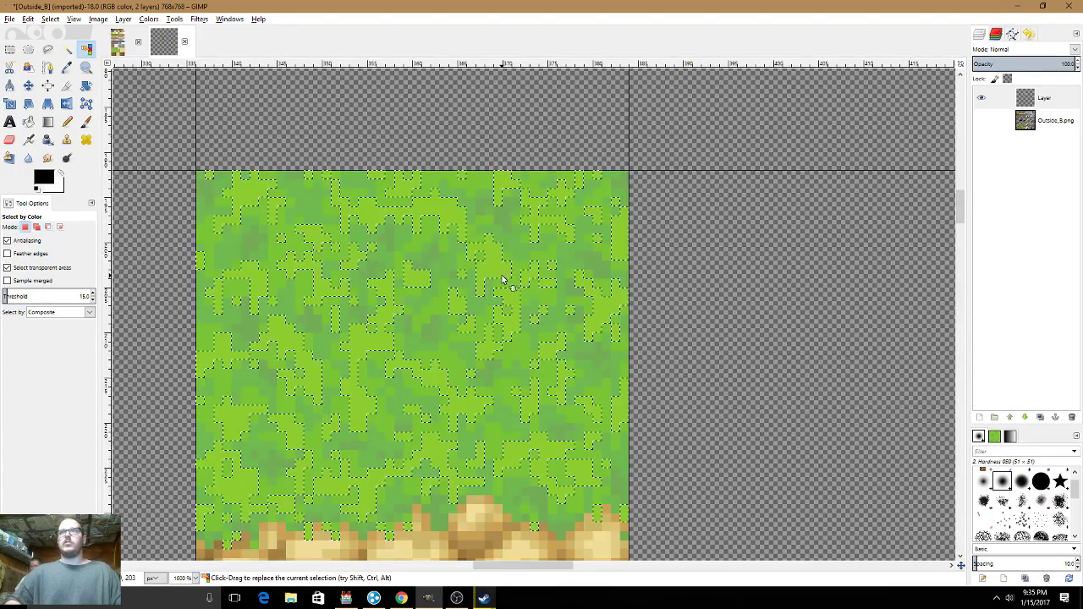
pyautogui.click(487, 310)
pyautogui.keyDown('shift'); pyautogui.click(486, 310); pyautogui.keyUp('shift')
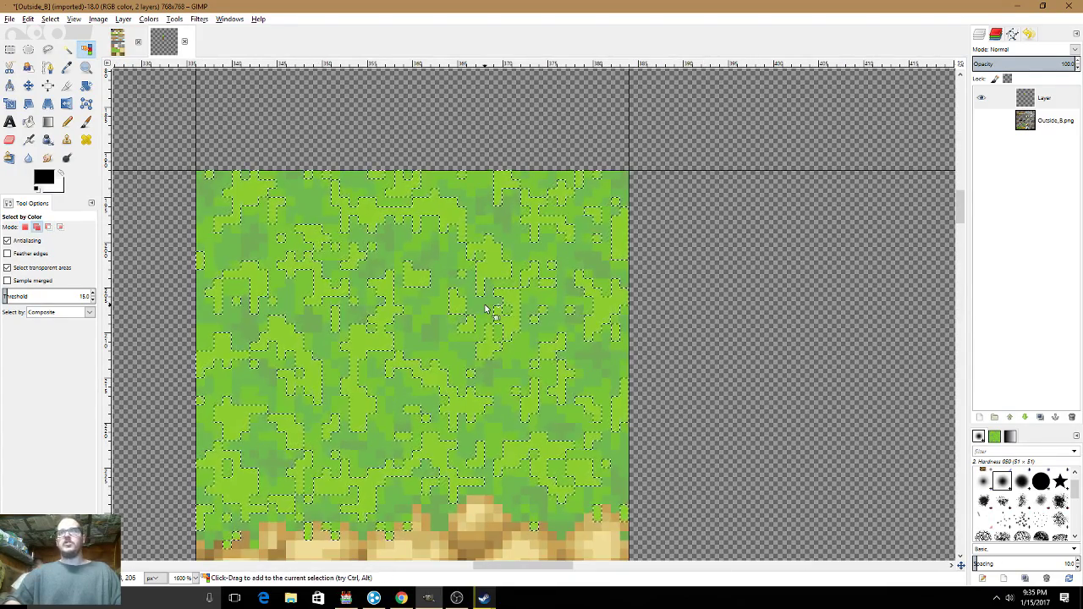
pyautogui.keyDown('shift'); pyautogui.click(483, 327); pyautogui.keyUp('shift')
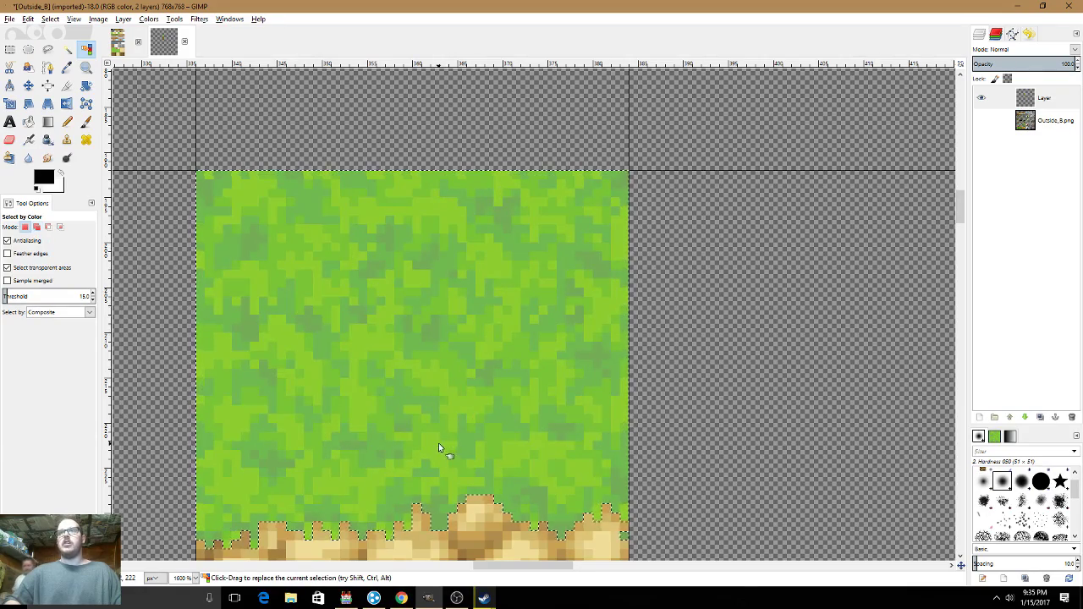
# - Add the remaining green shades of the grass blades along the cliff column's base to the color selection
pyautogui.scroll(-6, 449, 423)
pyautogui.scroll(-10, 470, 360)
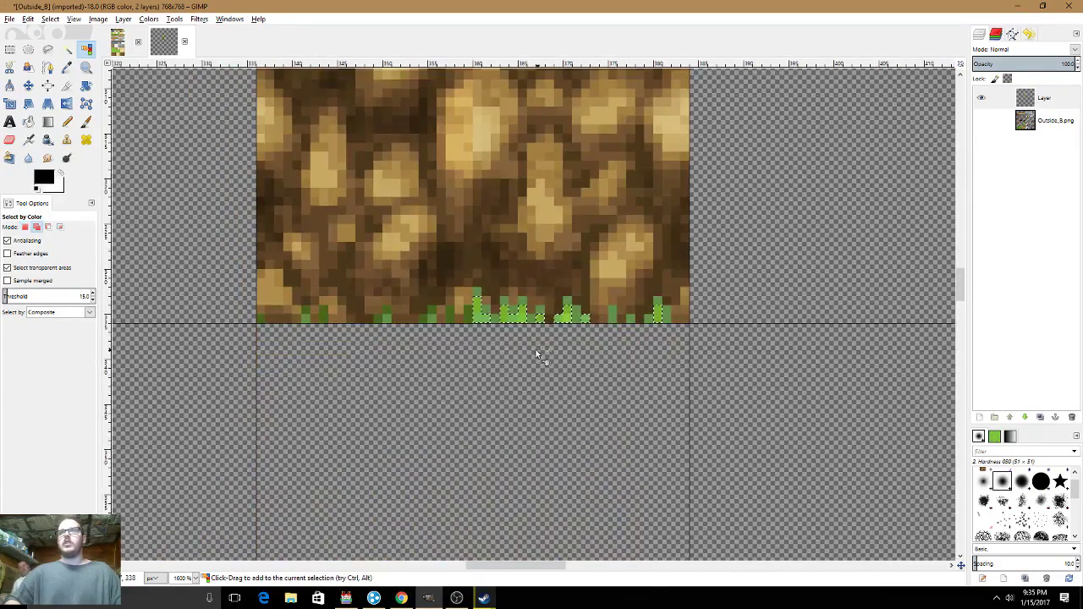
pyautogui.hscroll(-5, 465, 297)
pyautogui.hscroll(6, 592, 300)
pyautogui.scroll(1, 580, 319)
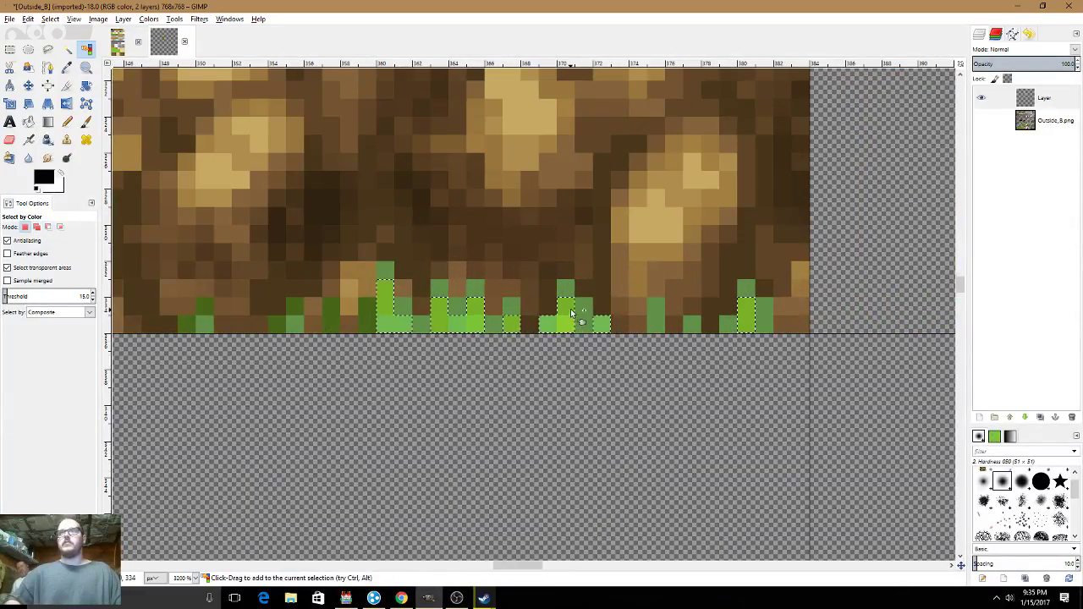
pyautogui.scroll(1, 584, 320)
pyautogui.scroll(-2, 582, 318)
pyautogui.scroll(2, 582, 317)
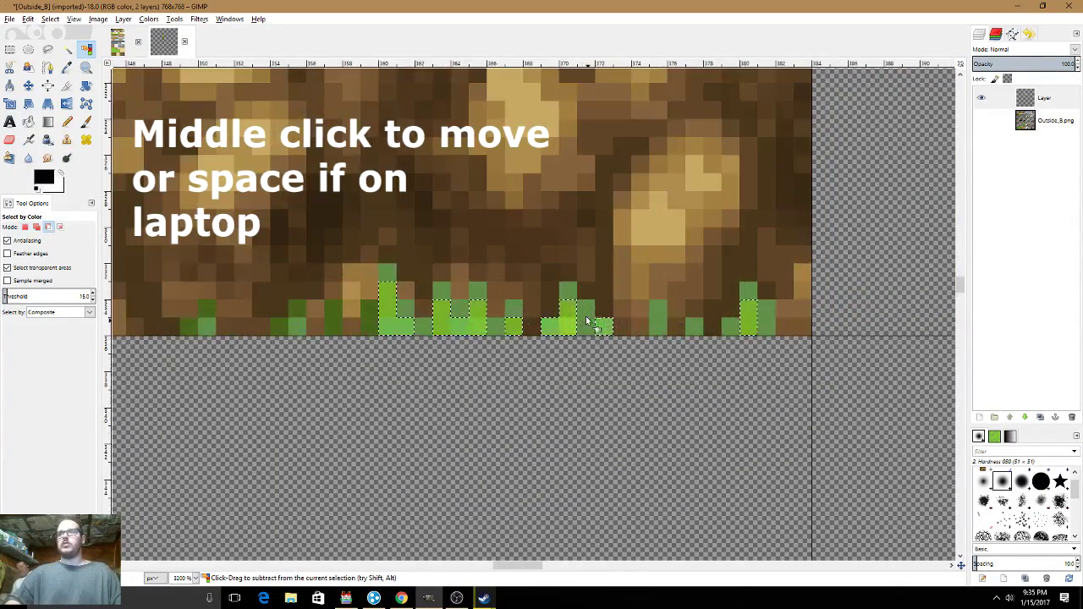
pyautogui.keyDown('shift'); pyautogui.click(559, 291); pyautogui.keyUp('shift')
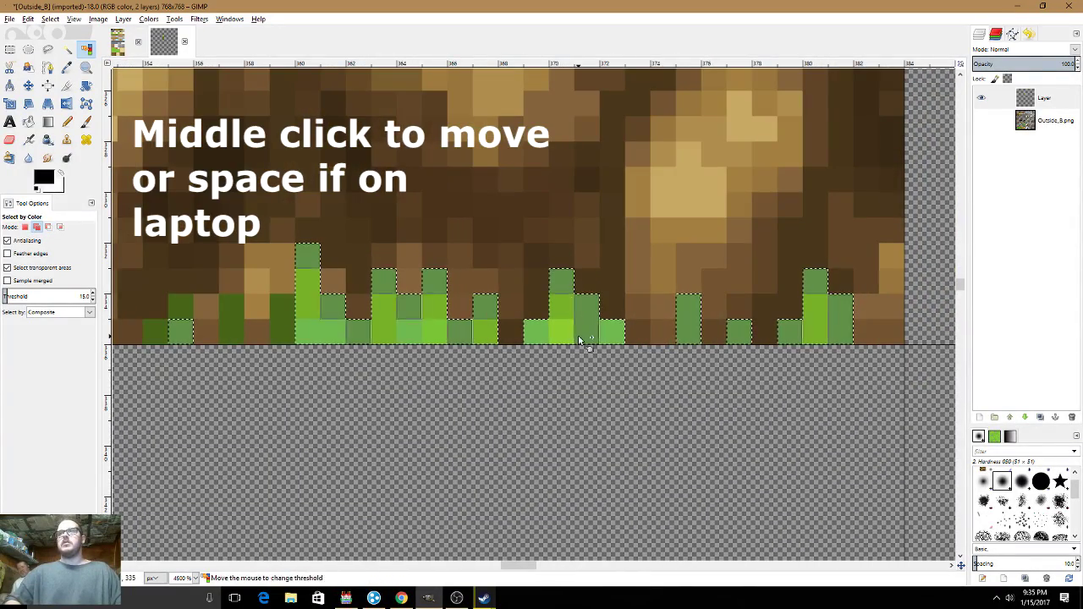
pyautogui.scroll(-4, 353, 315)
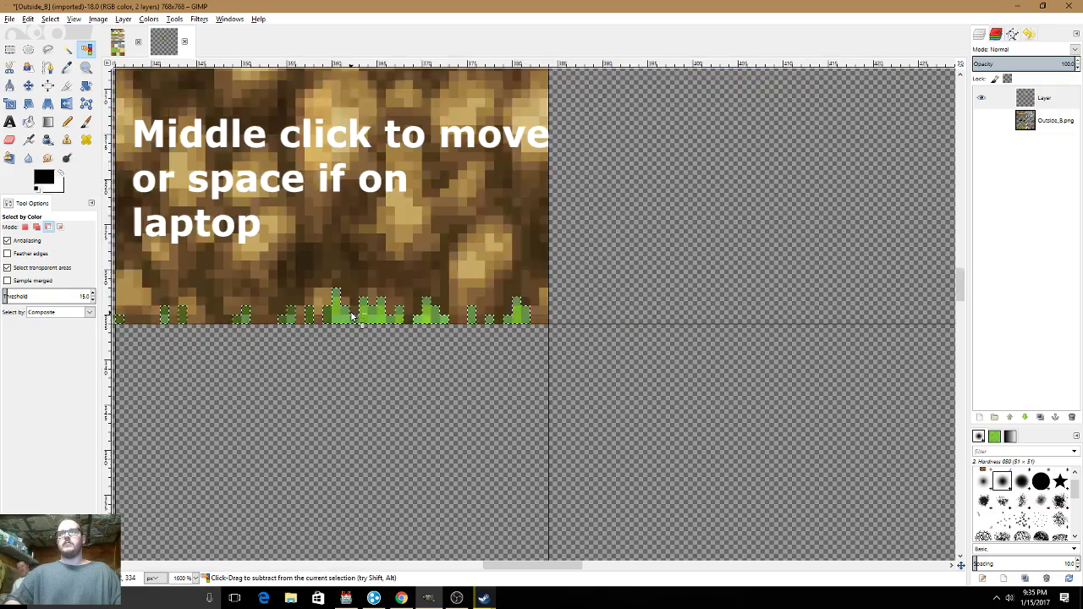
# - Delete the selected grass from the cliff column and clear the selection
pyautogui.moveTo(410, 258); pyautogui.dragTo(526, 606)
pyautogui.press('Delete')
pyautogui.moveTo(586, 115); pyautogui.dragTo(598, 383)
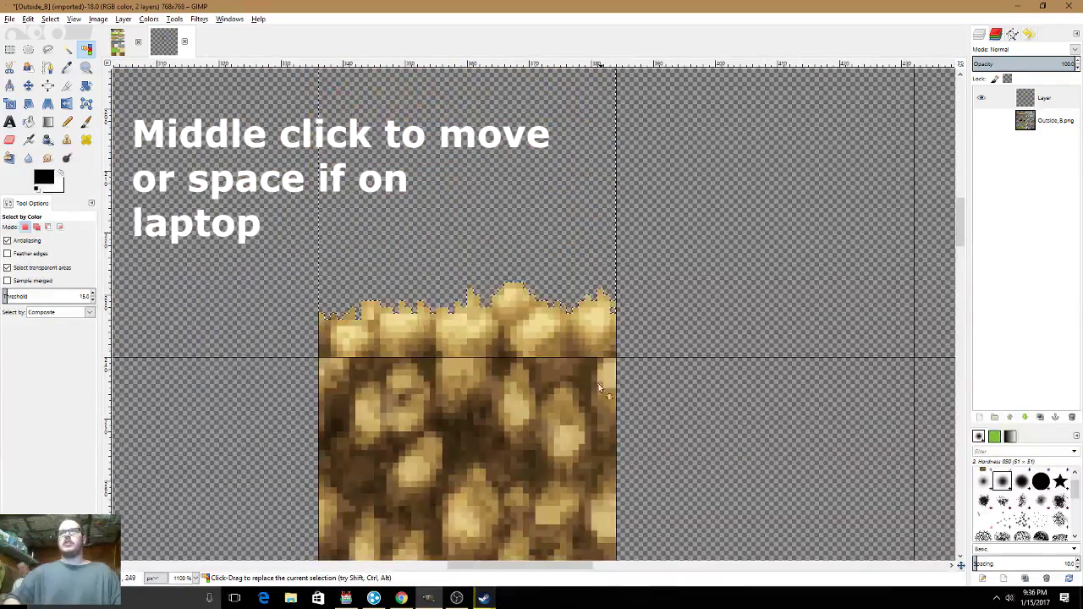
pyautogui.click(12, 50)
pyautogui.click(170, 147)
pyautogui.scroll(-3, 274, 209)
pyautogui.moveTo(479, 361); pyautogui.dragTo(499, 387)
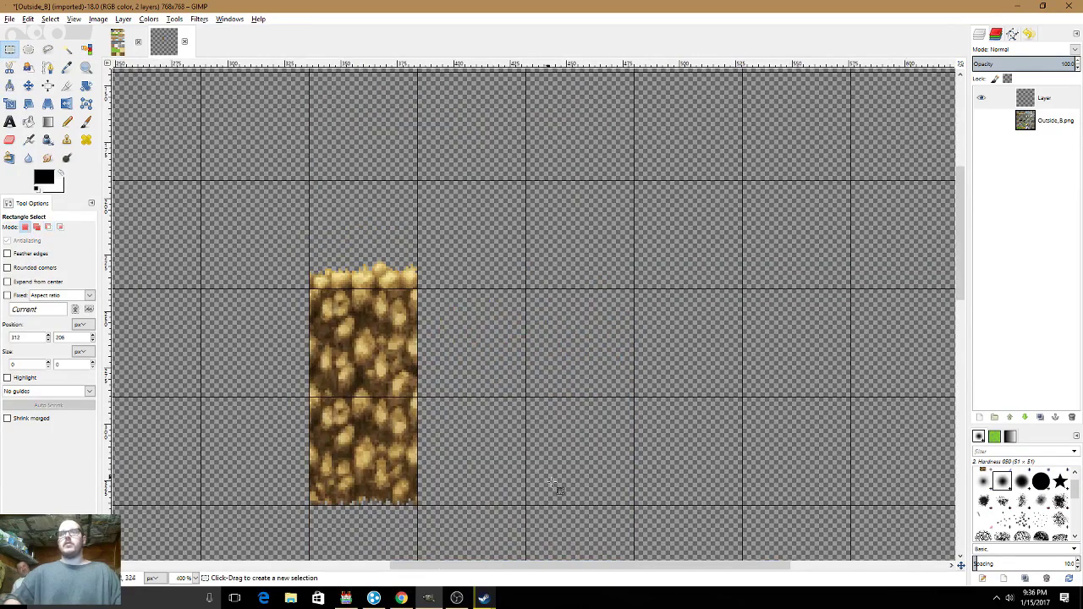
# - Select the 48 × 144 pixel cliff column with its upper-left corner at x 336, y 192, including the emptied grass area
pyautogui.scroll(4, 428, 515)
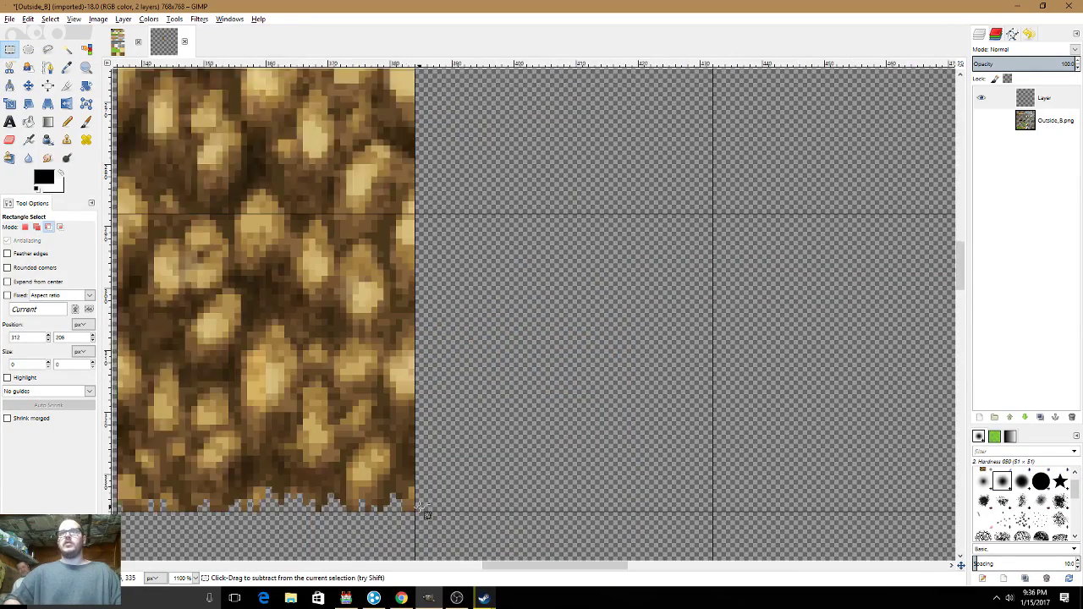
pyautogui.moveTo(413, 514); pyautogui.dragTo(266, 173)
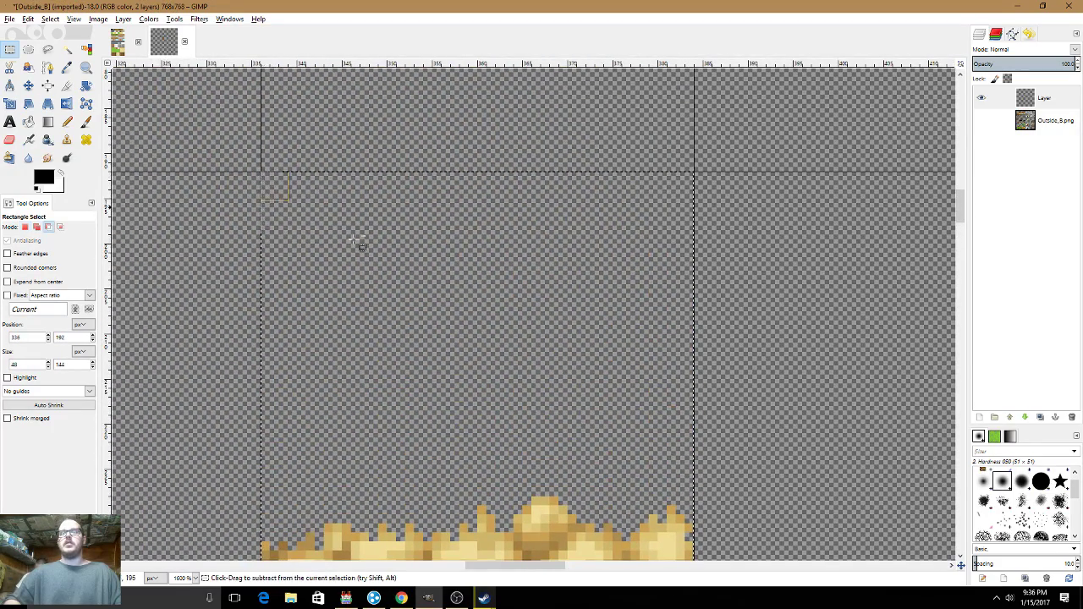
pyautogui.scroll(-6, 358, 242)
pyautogui.scroll(2, 386, 254)
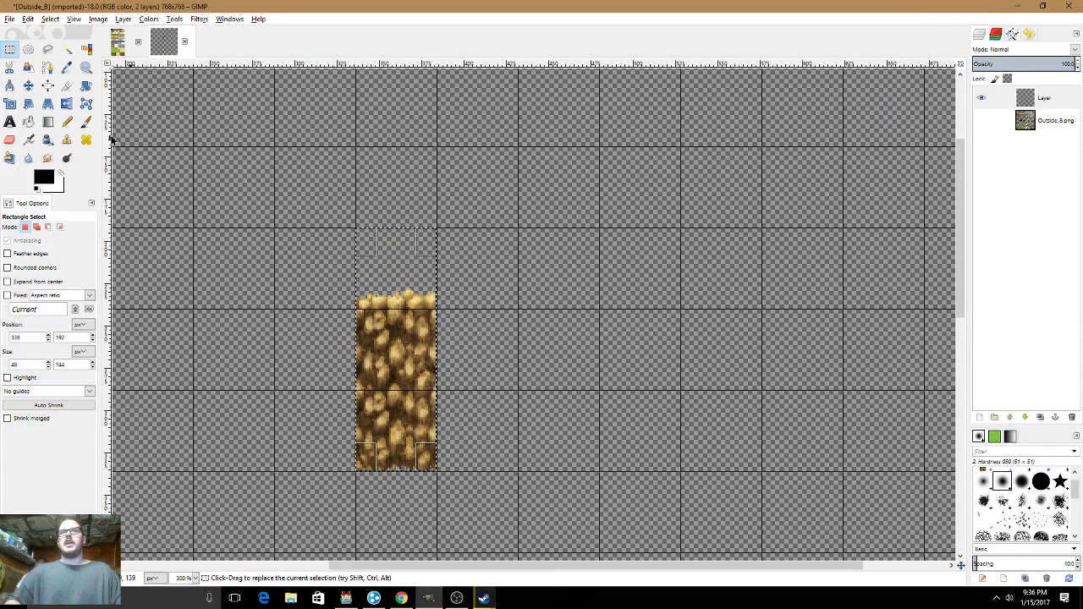
# - Start a Perspective transform on the selected column and move its upper-right corner to the grid intersection at x 480, y 144
pyautogui.click(51, 111)
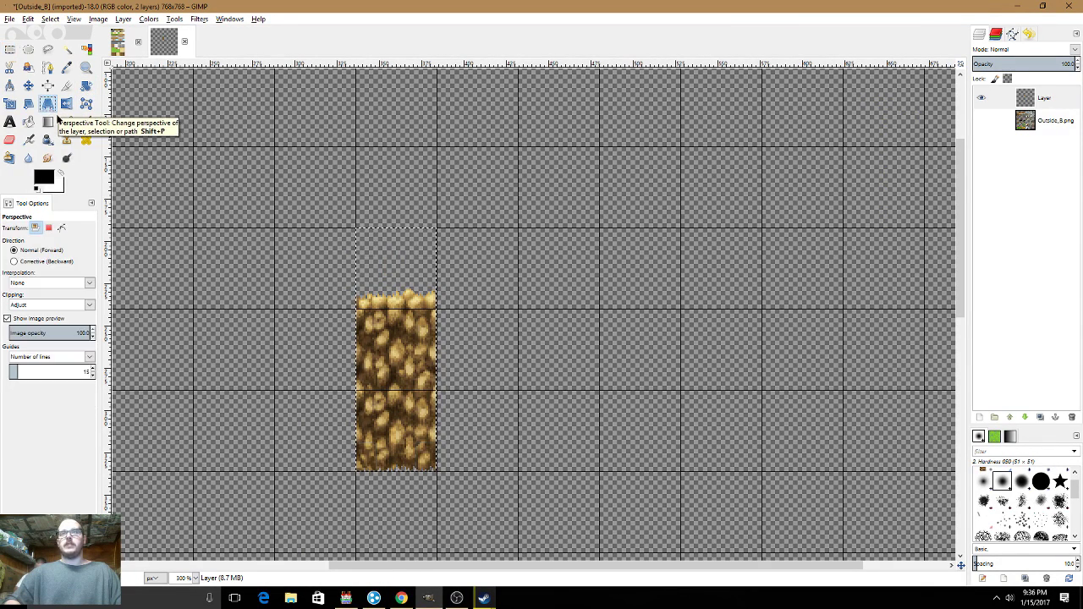
pyautogui.moveTo(344, 164); pyautogui.dragTo(469, 247)
pyautogui.moveTo(562, 328); pyautogui.dragTo(629, 155)
pyautogui.scroll(3, 629, 155)
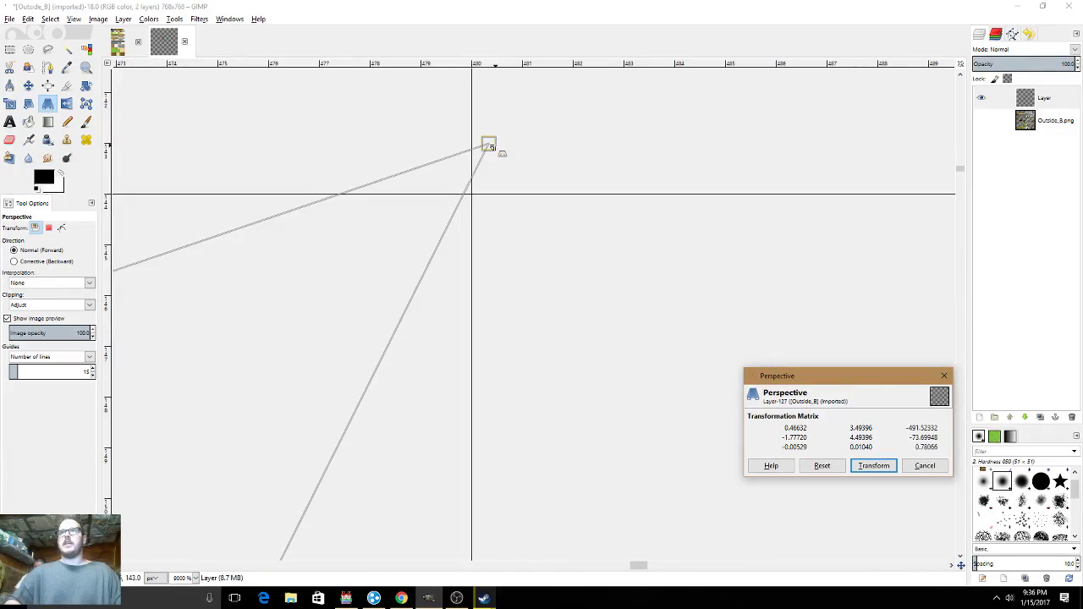
pyautogui.moveTo(492, 148); pyautogui.dragTo(464, 197)
pyautogui.scroll(3, 474, 196)
pyautogui.scroll(-10, 479, 307)
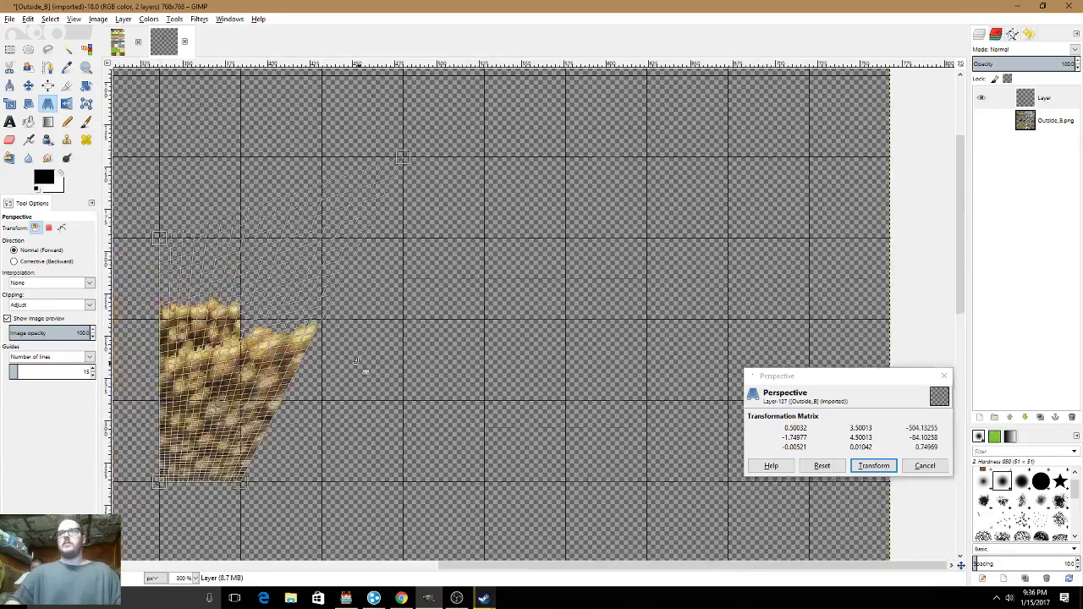
pyautogui.moveTo(356, 361); pyautogui.dragTo(533, 256)
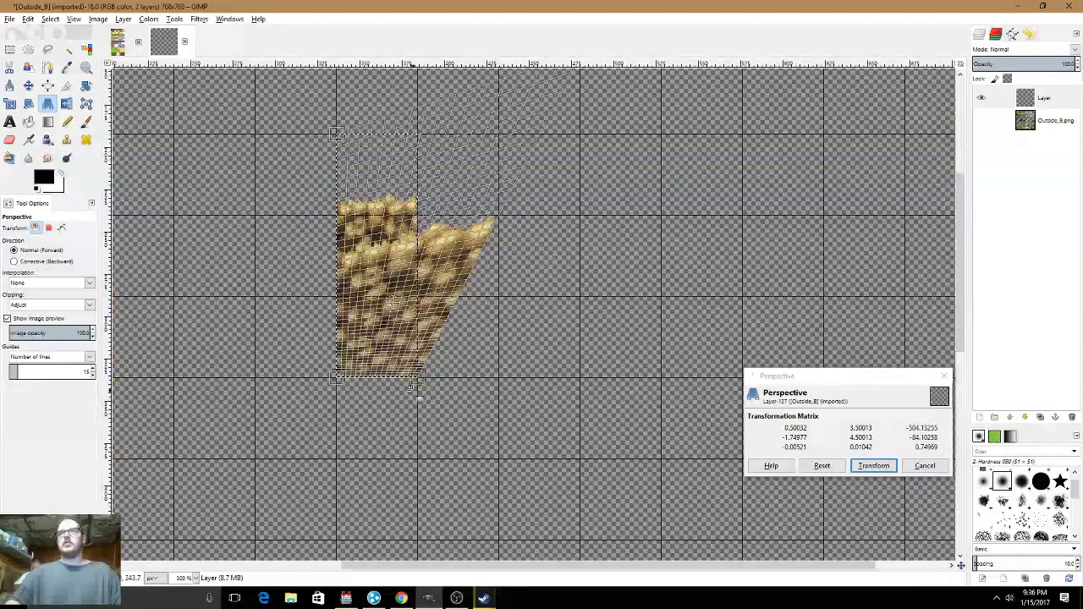
# - Move the lower-right corner of the perspective frame to the grid intersection at x 480, y 288
pyautogui.moveTo(420, 379); pyautogui.dragTo(579, 298)
pyautogui.keyDown('ctrl'); pyautogui.scroll(10, 582, 296); pyautogui.keyUp('ctrl')
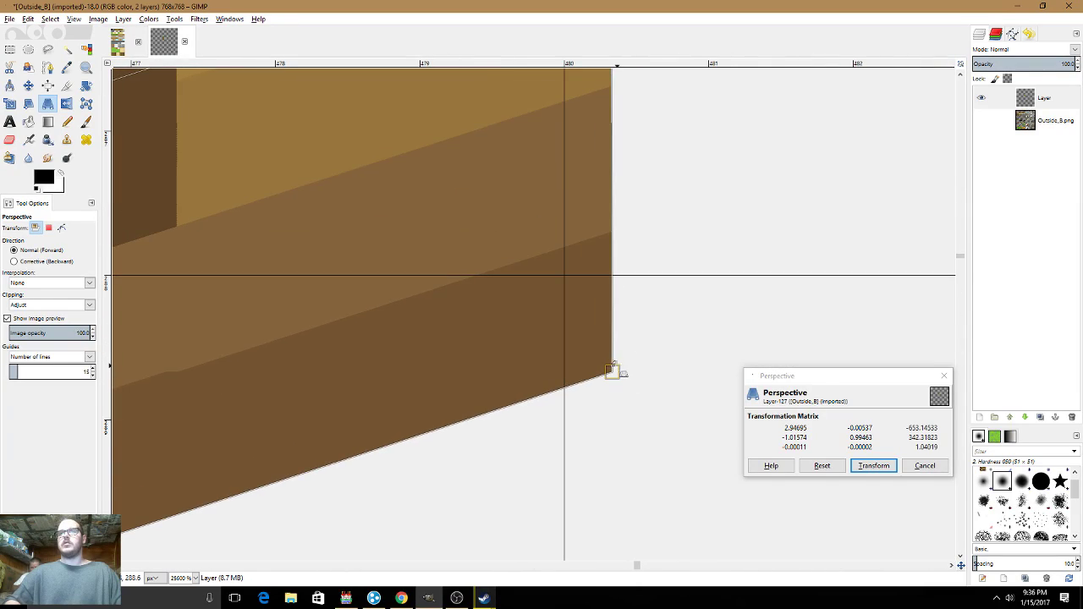
pyautogui.moveTo(616, 369); pyautogui.dragTo(567, 276)
pyautogui.keyDown('ctrl'); pyautogui.scroll(-12, 574, 288); pyautogui.keyUp('ctrl')
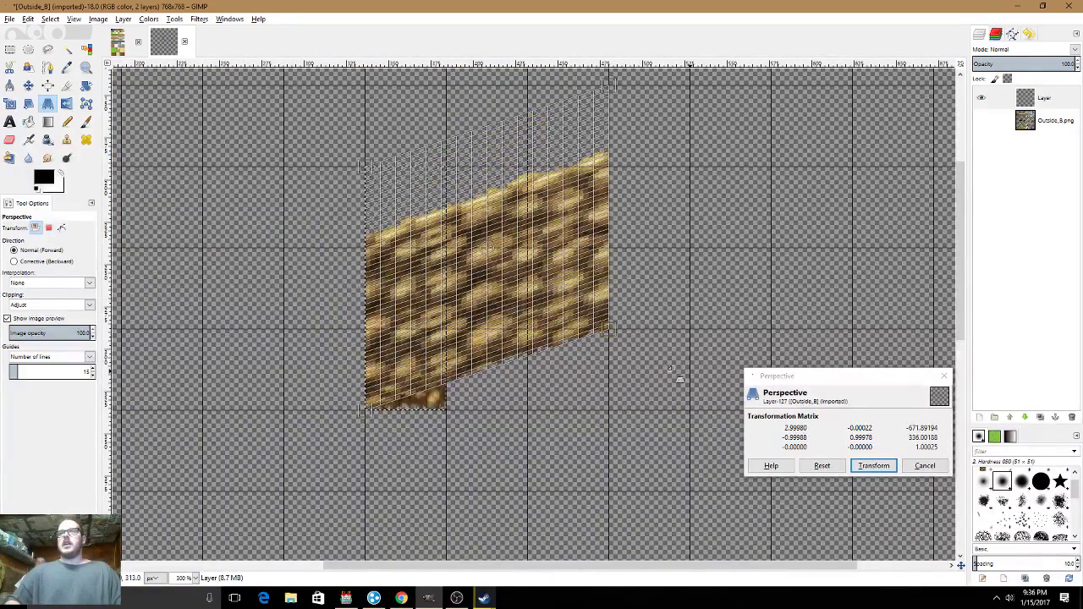
# - Apply the perspective transform with interpolation None and anchor the slanted cliff to the layer
pyautogui.click(42, 283)
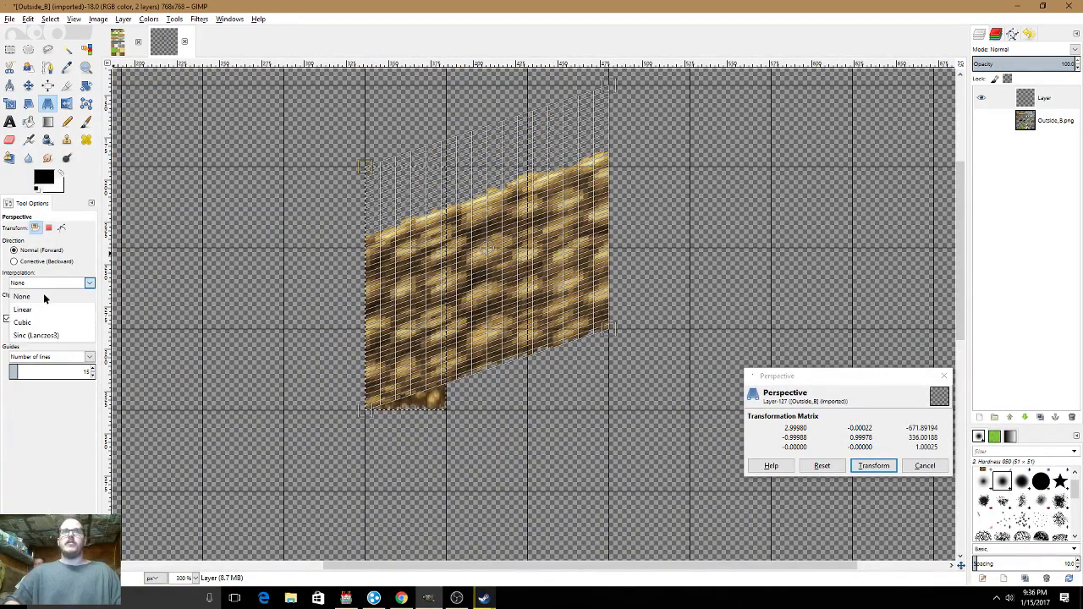
pyautogui.click(44, 296)
pyautogui.click(887, 466)
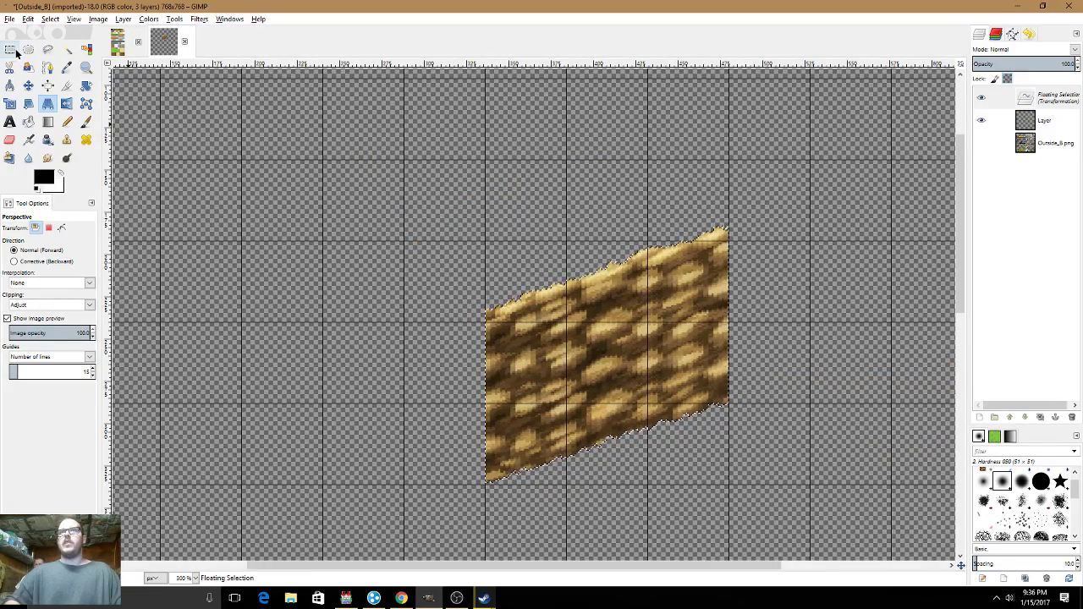
pyautogui.click(15, 52)
pyautogui.click(358, 229)
pyautogui.scroll(-2, 601, 360)
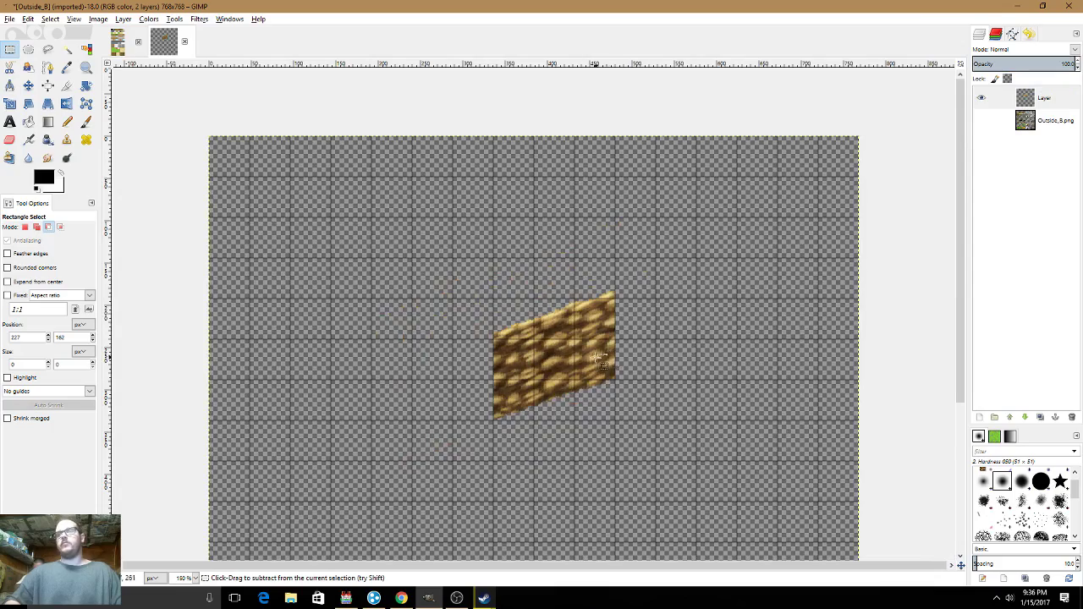
pyautogui.scroll(2, 602, 361)
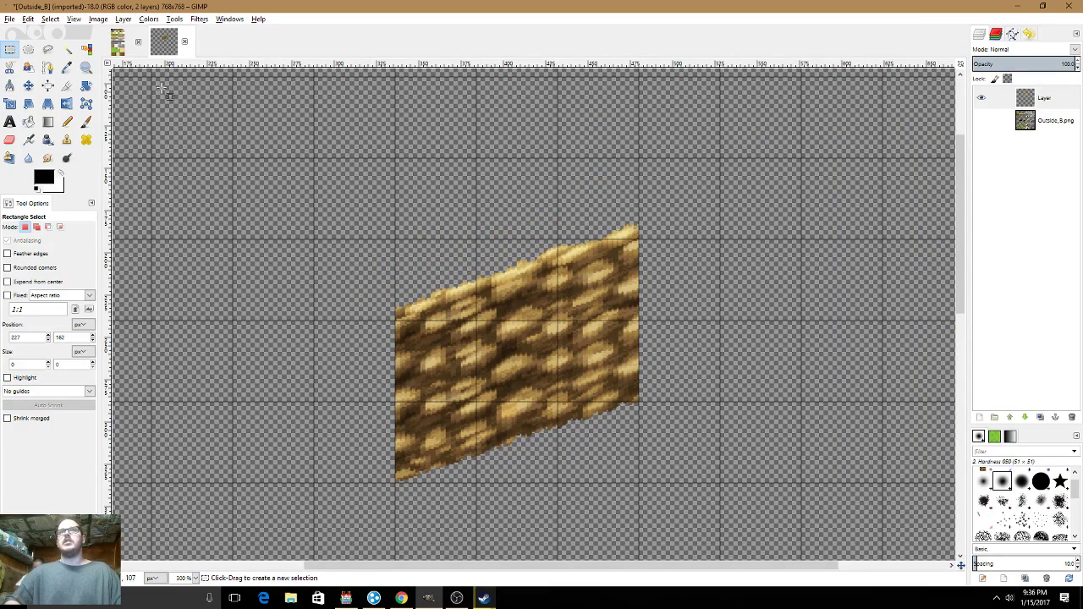
# - In Outside_A5, select the 48 × 48 pixel rock tile at x 48, y 672 and copy it
pyautogui.click(116, 41)
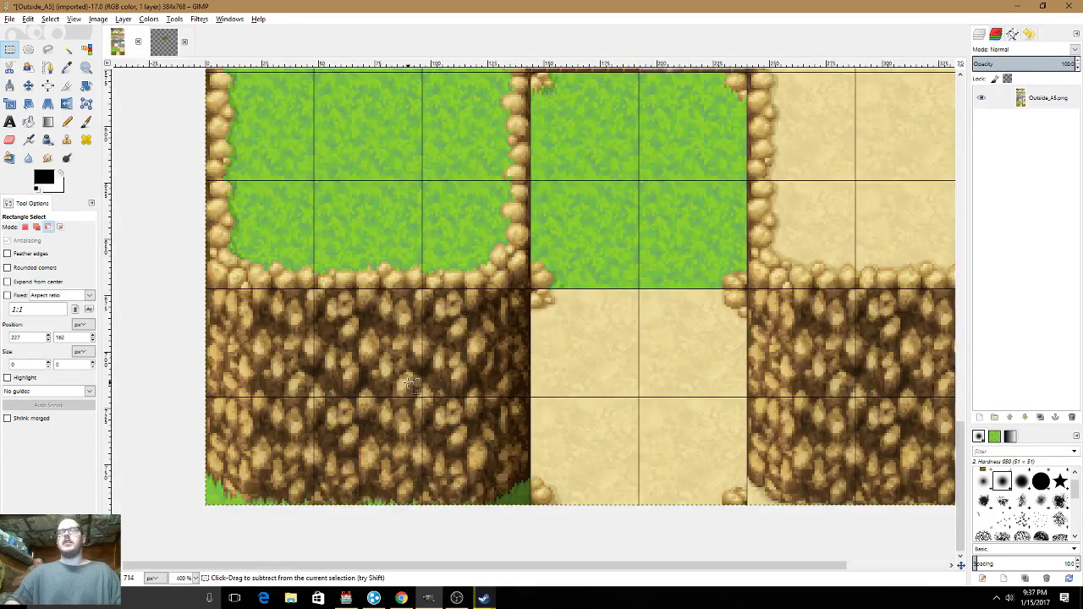
pyautogui.scroll(2, 412, 385)
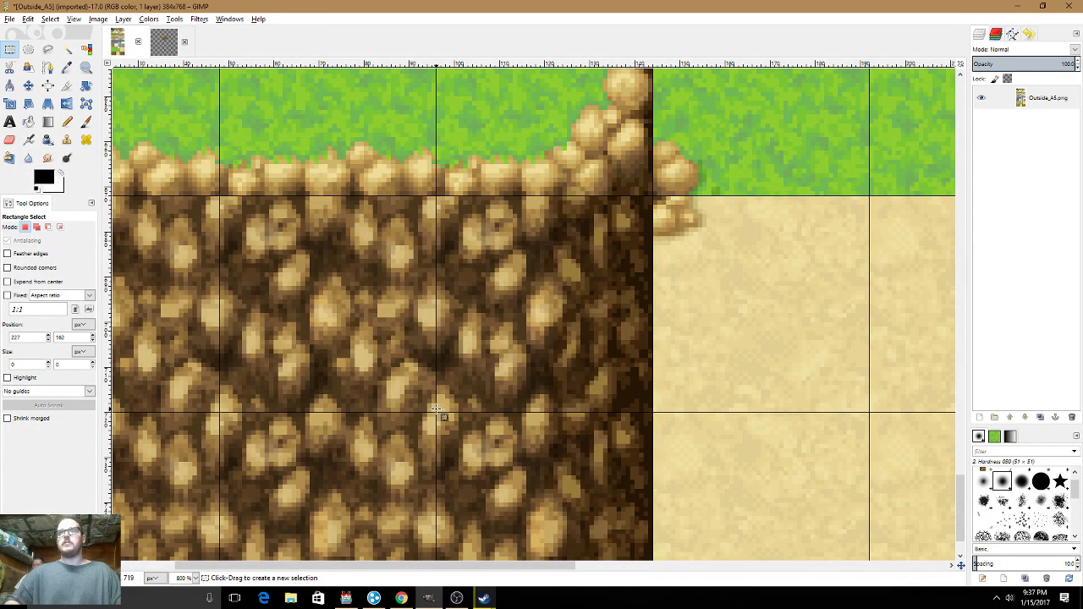
pyautogui.moveTo(437, 410); pyautogui.dragTo(224, 207)
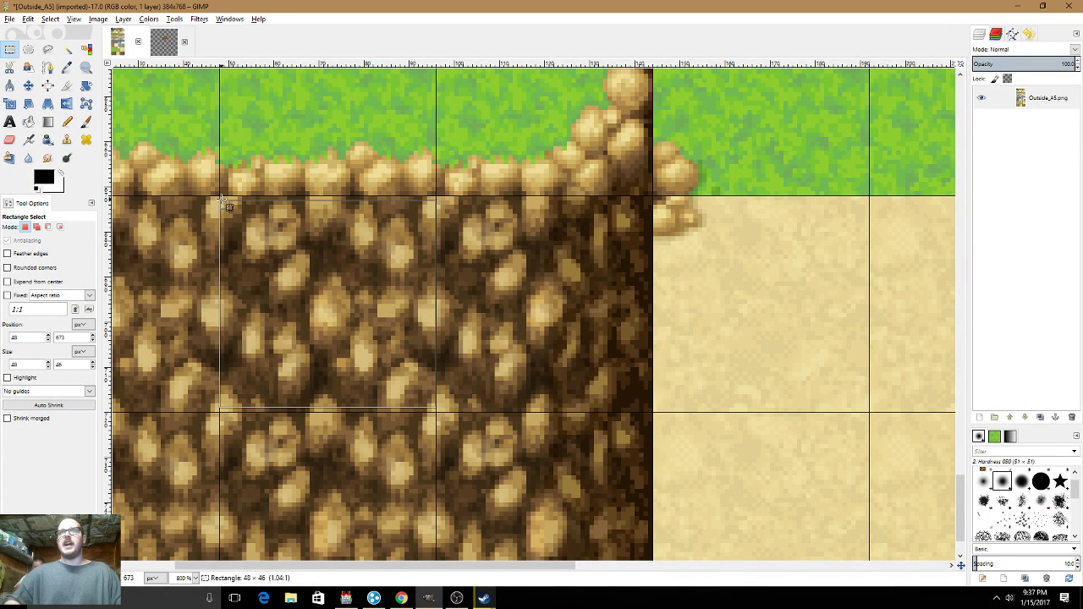
pyautogui.moveTo(225, 203); pyautogui.dragTo(224, 198)
pyautogui.scroll(2, 309, 378)
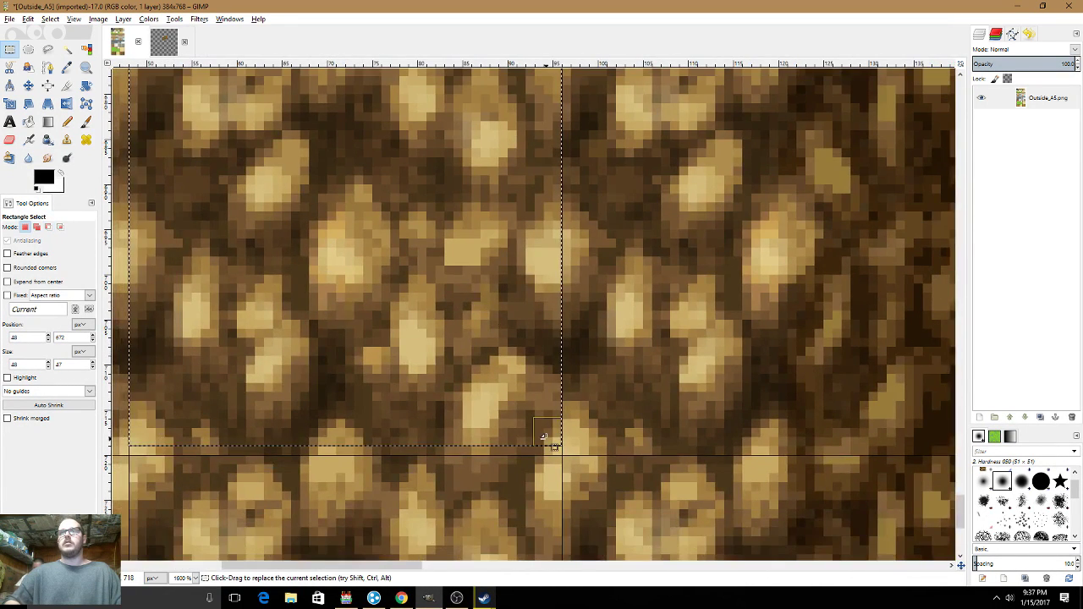
pyautogui.moveTo(554, 446); pyautogui.dragTo(553, 458)
pyautogui.scroll(-3, 428, 366)
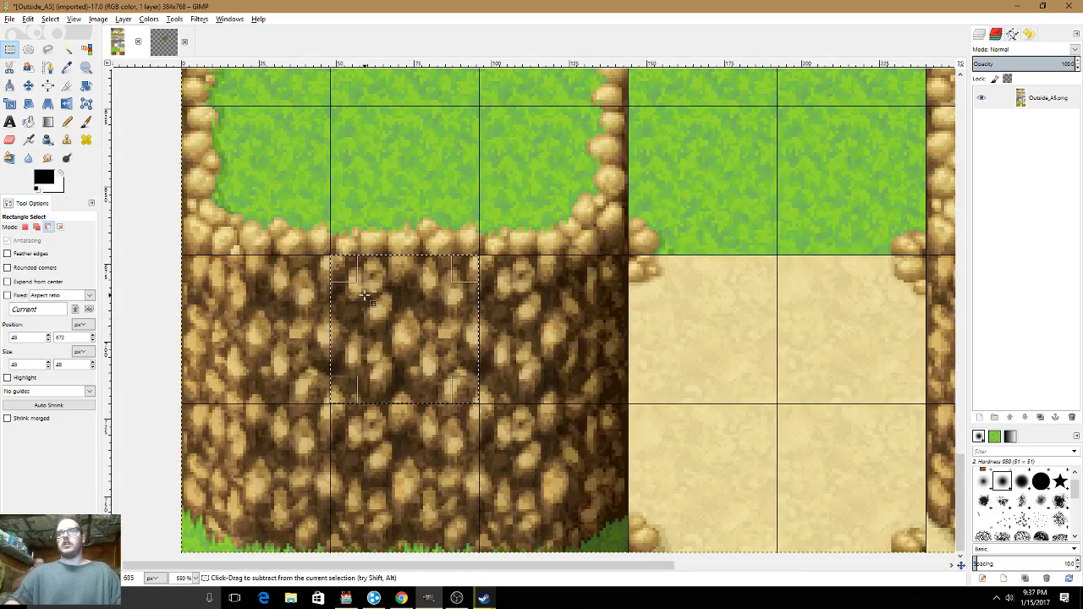
pyautogui.hotkey('ctrl', 'c')
# - In Outside_B, fill the slanted cliff shape with the copied rock tile, using Bucket Fill with the Clipboard pattern and Fill whole selection
pyautogui.click(164, 41)
pyautogui.hotkey('ctrl', 'v')
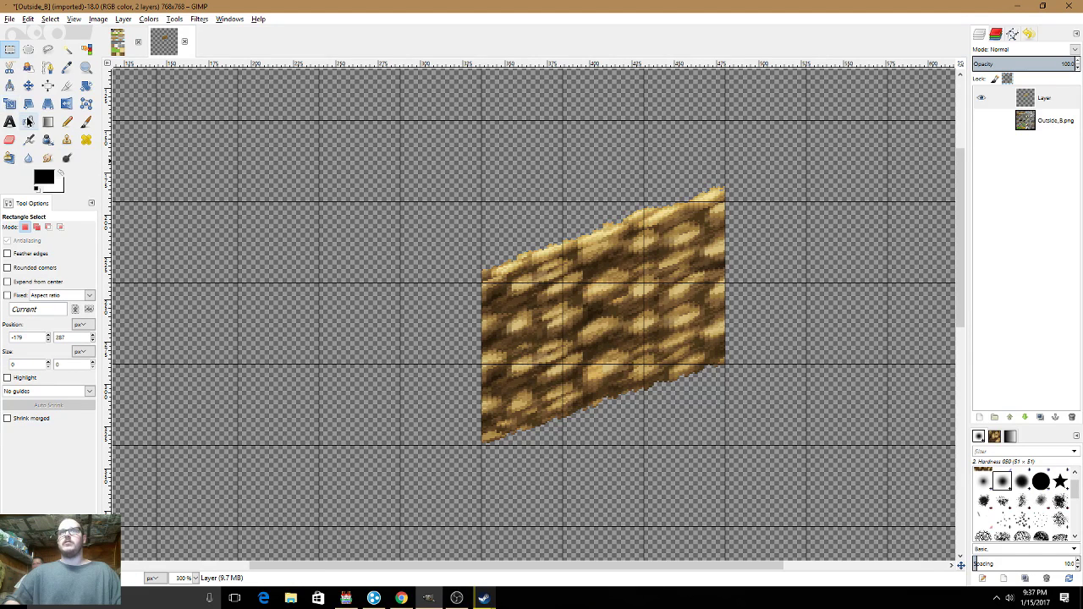
pyautogui.click(28, 122)
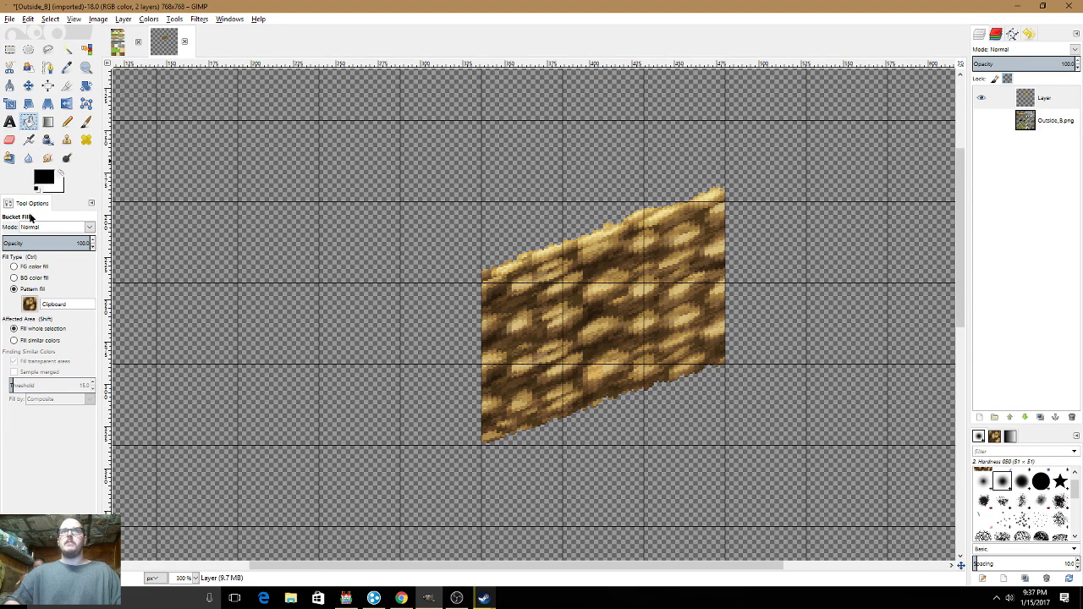
pyautogui.click(31, 302)
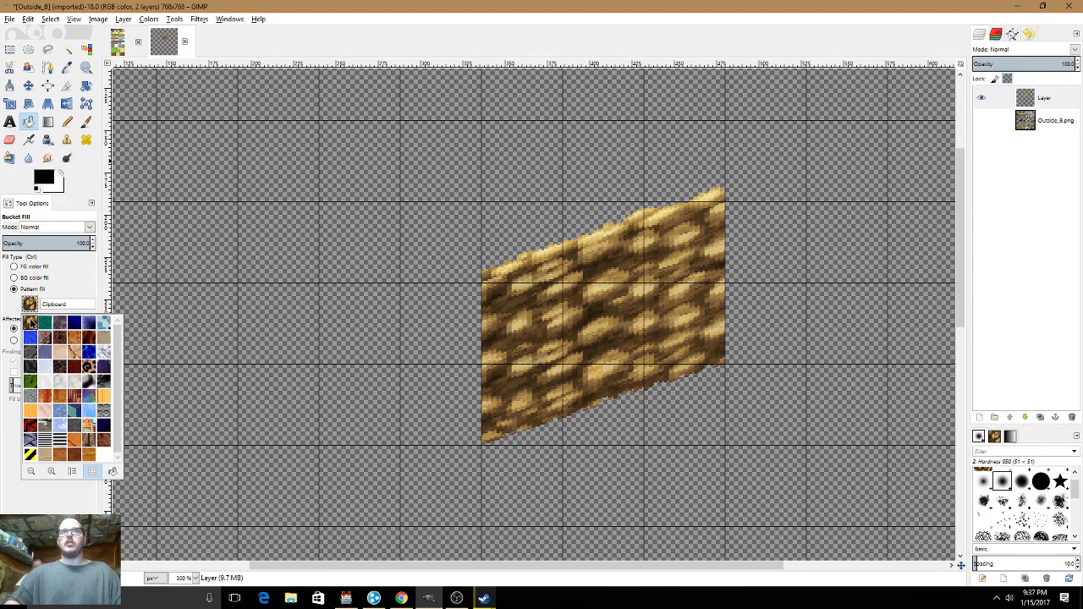
pyautogui.moveTo(15, 325); pyautogui.dragTo(32, 330)
pyautogui.moveTo(40, 273); pyautogui.dragTo(61, 223)
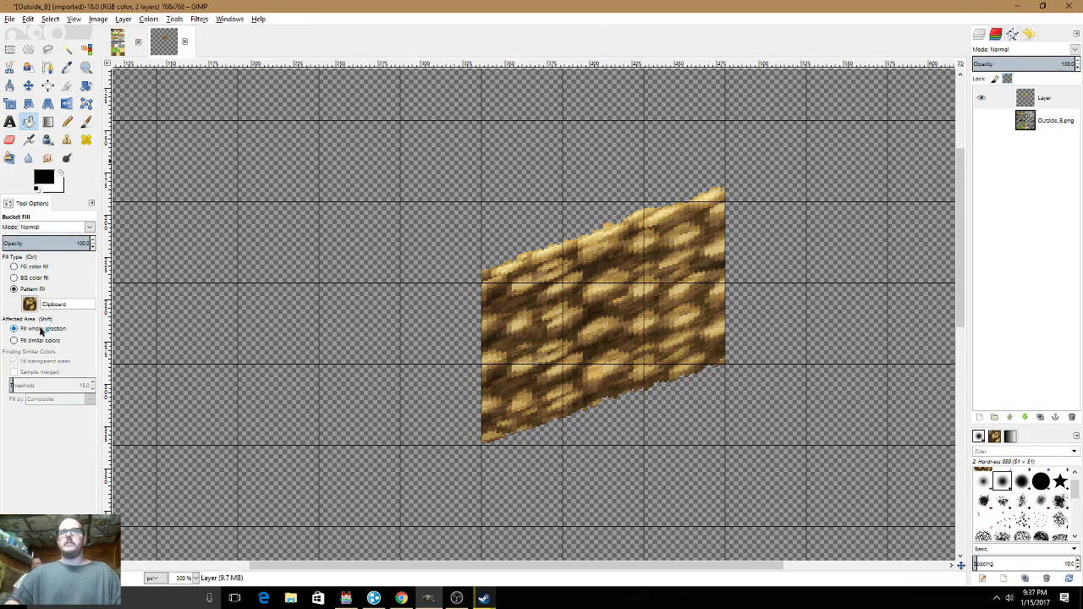
pyautogui.click(37, 330)
pyautogui.click(628, 306)
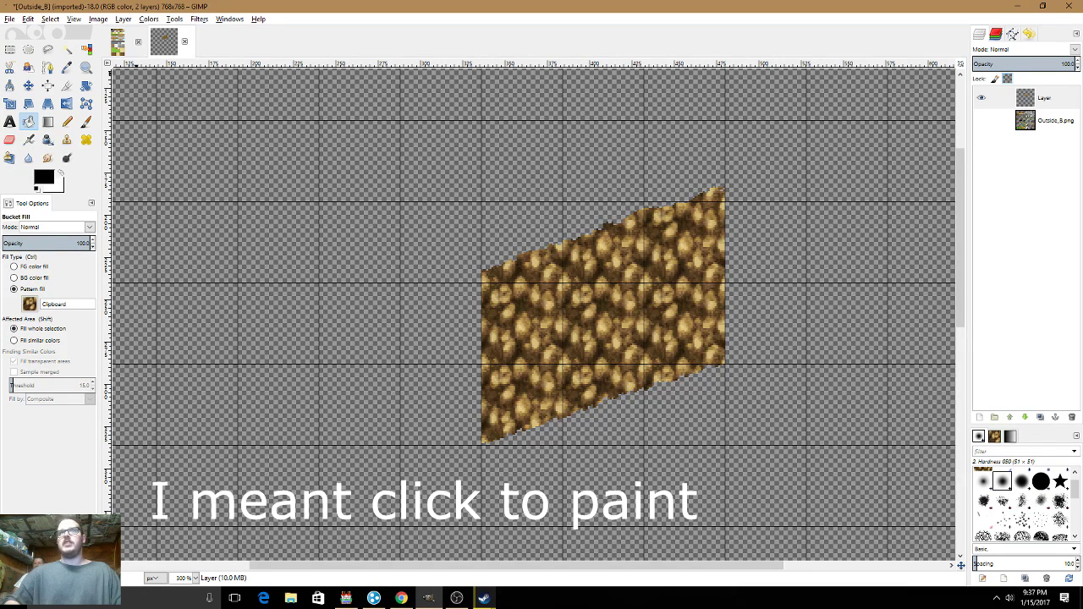
pyautogui.press('r')
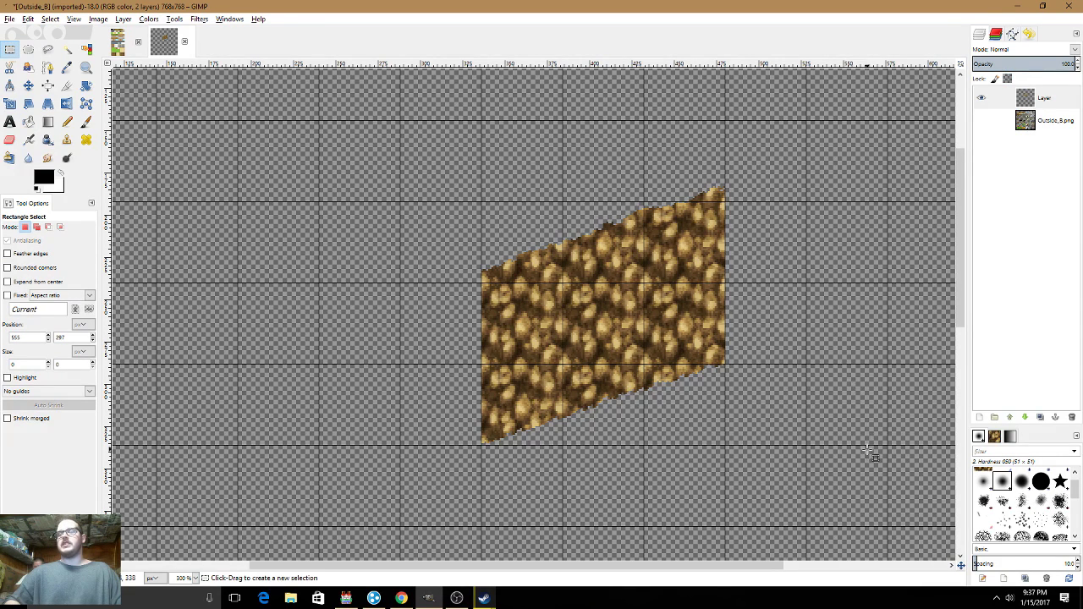
# - Shrink a rectangular selection to the slanted cliff, paste a copy over it and flip the copy horizontally
pyautogui.moveTo(872, 456); pyautogui.dragTo(369, 135)
pyautogui.click(731, 466)
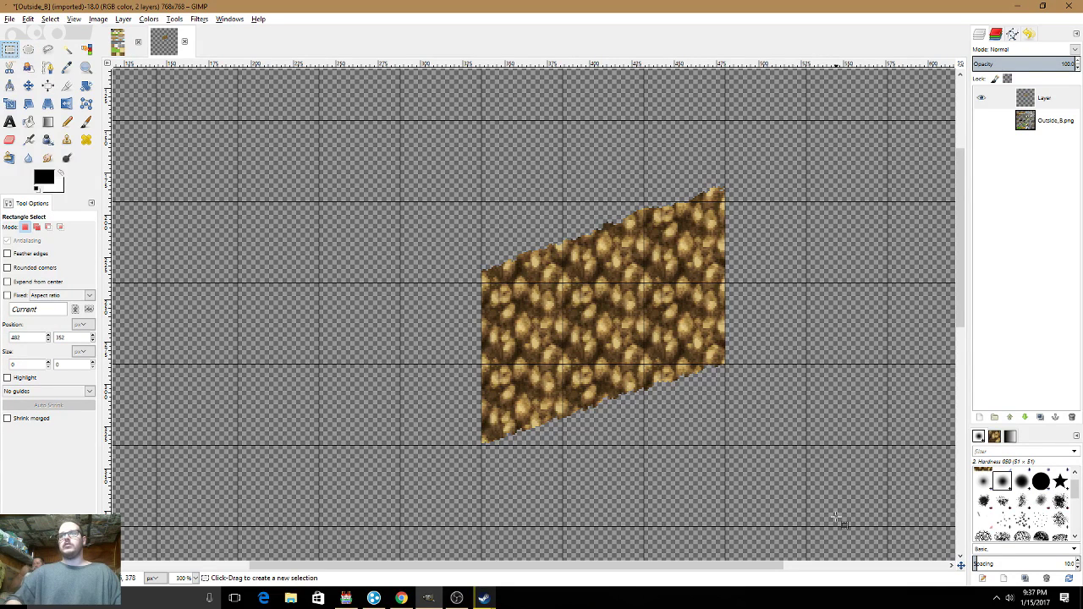
pyautogui.moveTo(841, 510); pyautogui.dragTo(369, 118)
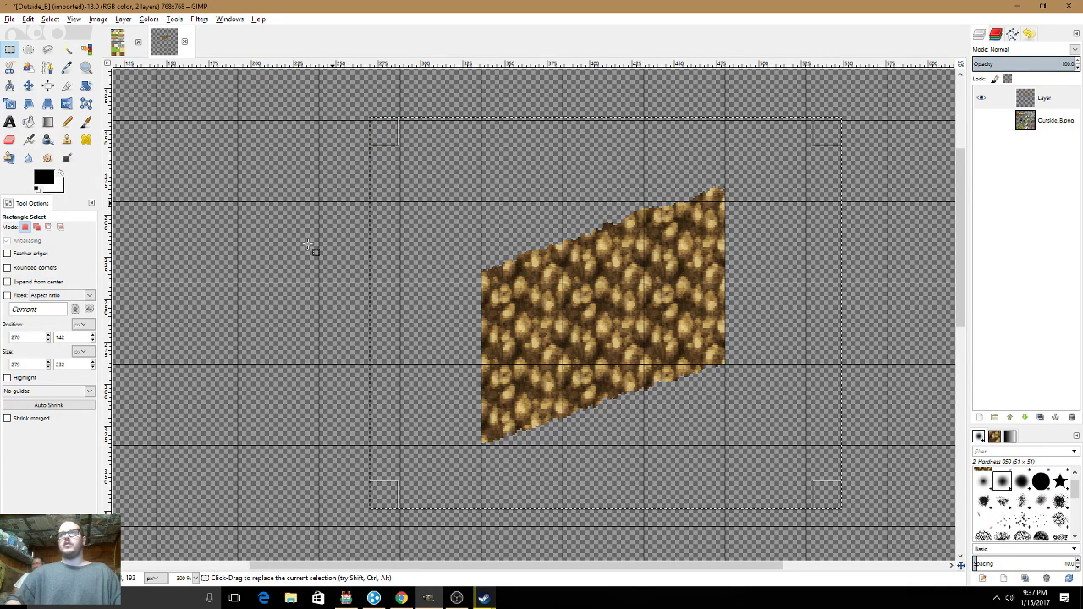
pyautogui.click(69, 404)
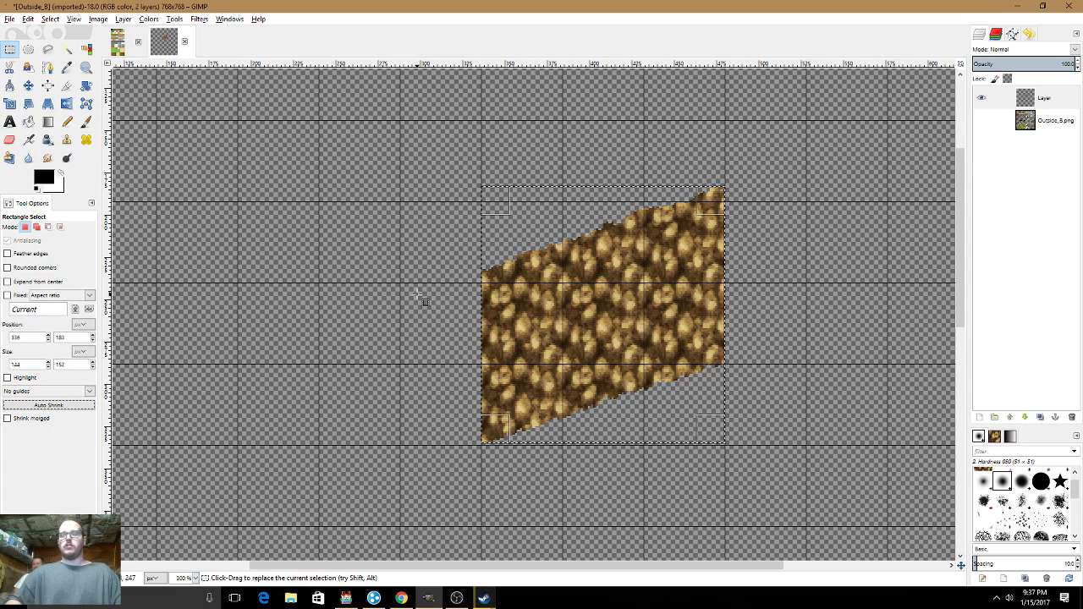
pyautogui.hotkey('ctrl', 'c')
pyautogui.hotkey('ctrl', 'v')
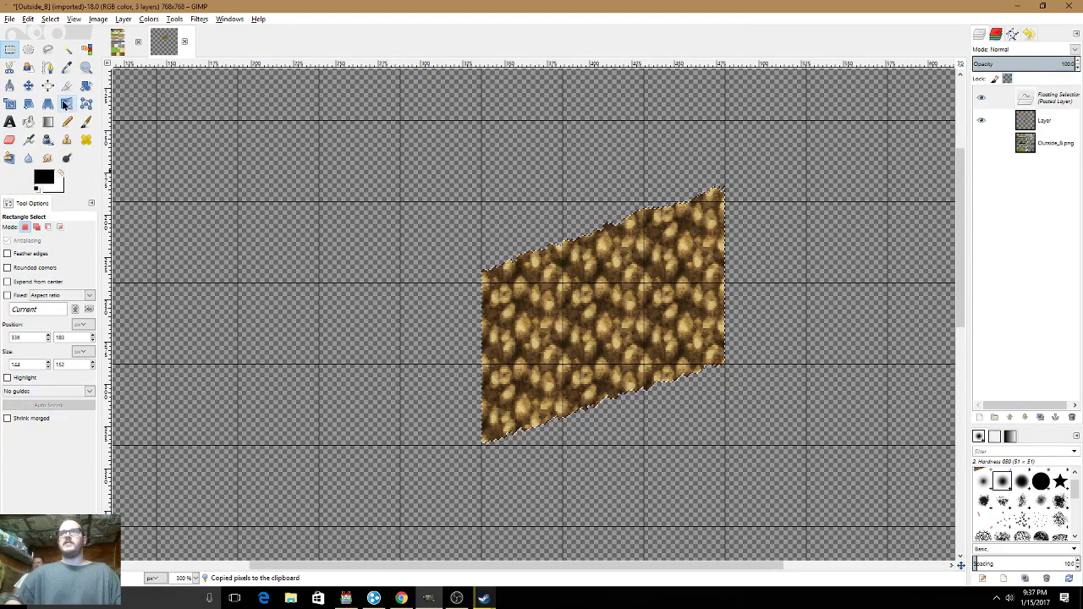
pyautogui.click(66, 103)
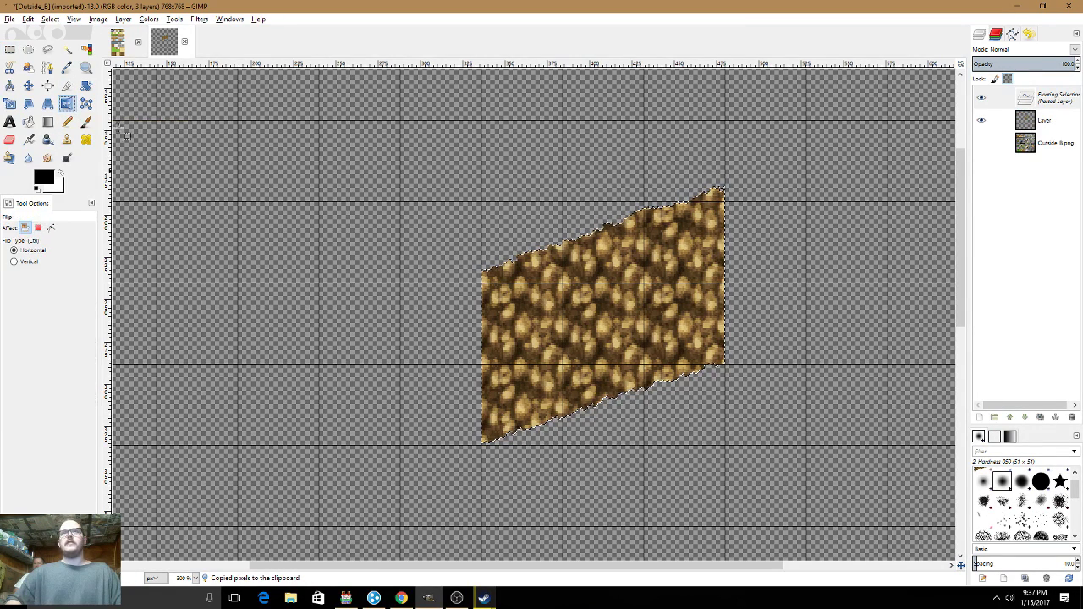
pyautogui.click(479, 234)
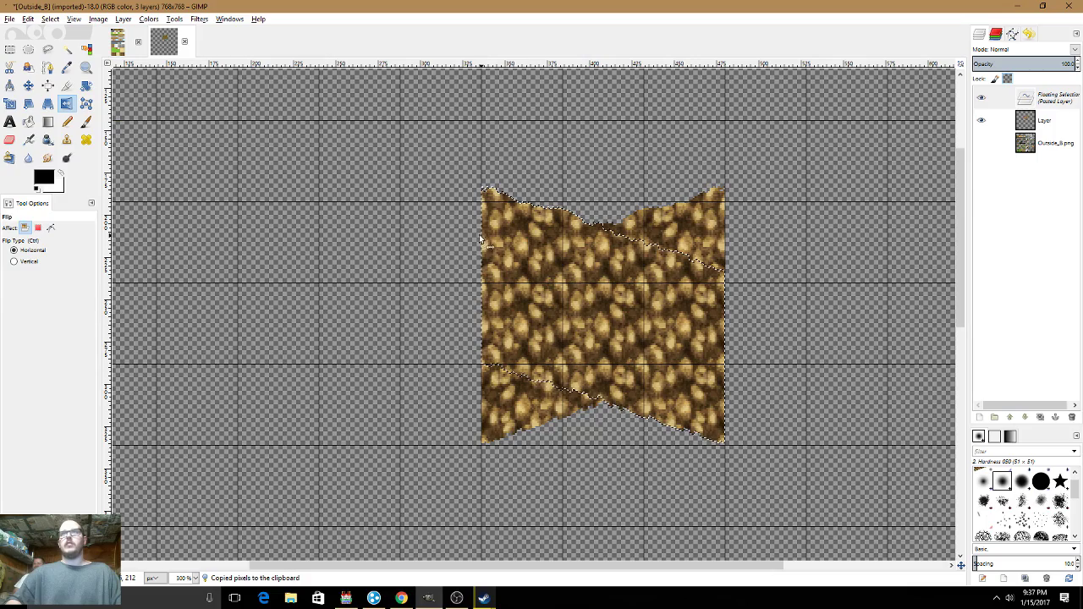
# - Move the flipped copy flush against the original cliff's left edge to form a V shape and anchor it
pyautogui.click(11, 53)
pyautogui.moveTo(584, 296); pyautogui.dragTo(371, 285)
pyautogui.scroll(4, 512, 301)
pyautogui.moveTo(371, 222); pyautogui.dragTo(470, 388)
pyautogui.scroll(3, 472, 290)
pyautogui.moveTo(498, 265); pyautogui.dragTo(497, 265)
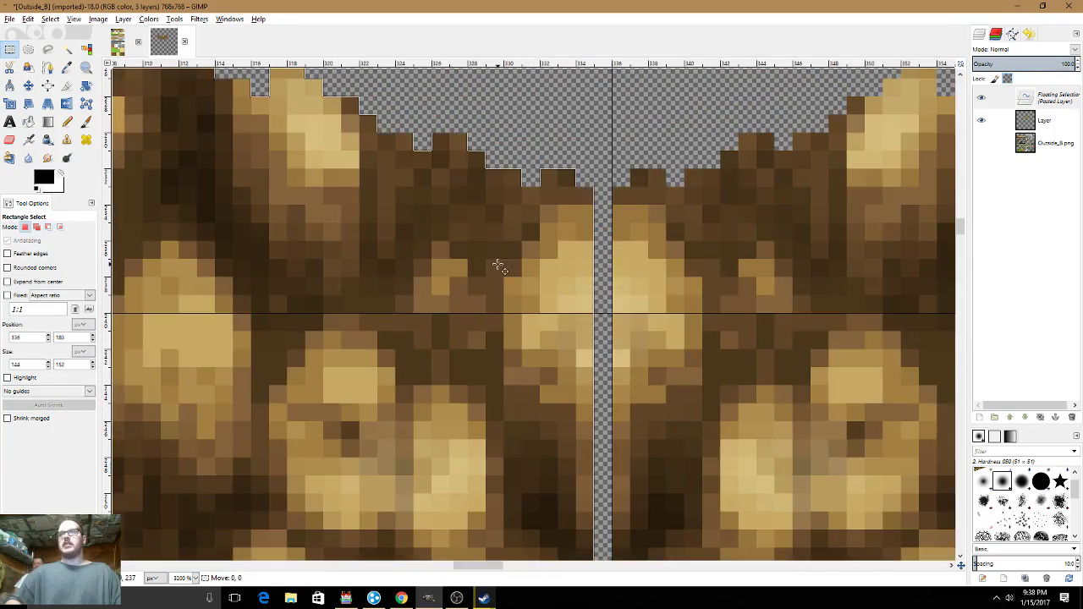
pyautogui.scroll(-10, 500, 267)
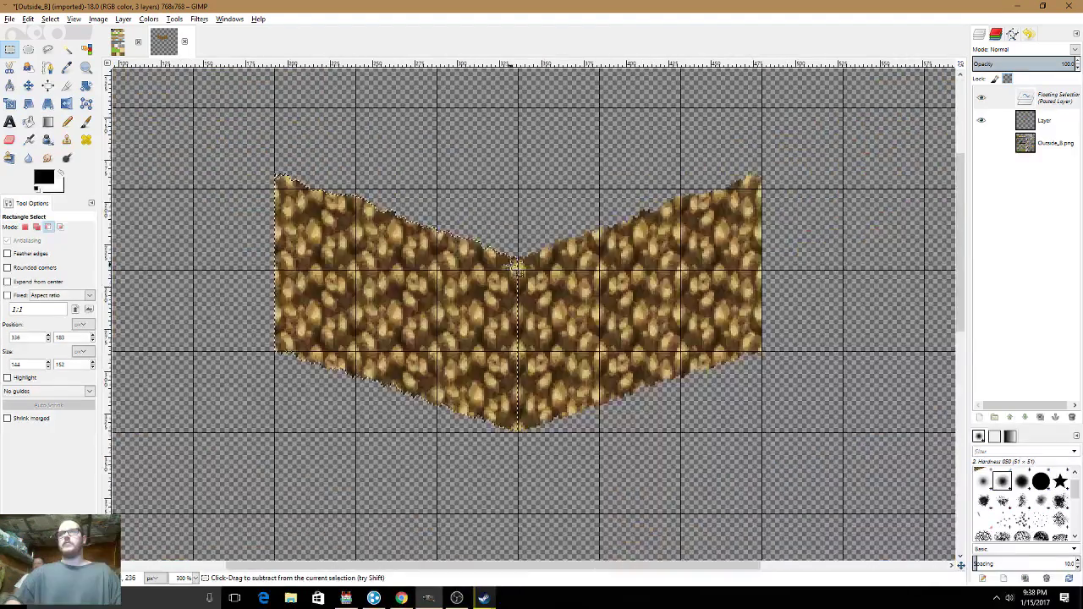
pyautogui.click(563, 366)
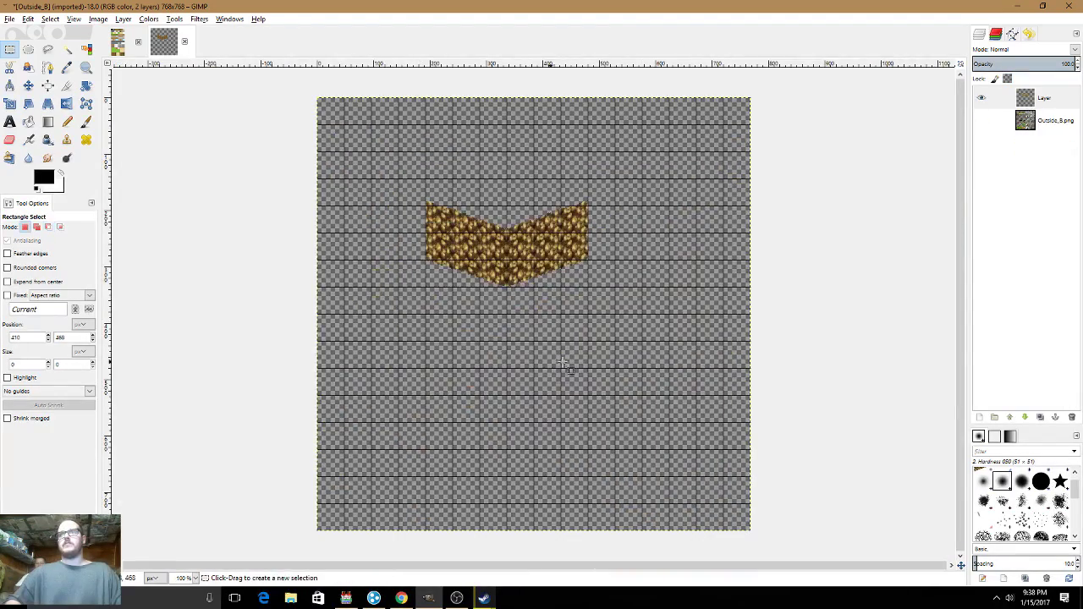
# - Select the V-shaped cliff, shrink the selection to its 288 × 152 pixel bounds and cut it
pyautogui.moveTo(705, 402); pyautogui.dragTo(364, 118)
pyautogui.scroll(1, 546, 342)
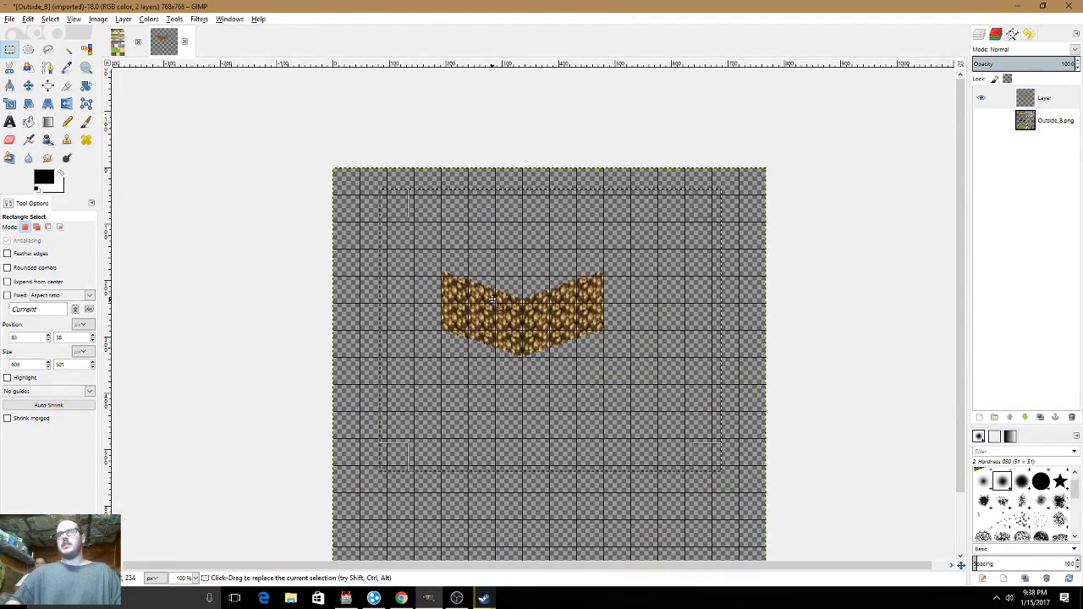
pyautogui.click(53, 406)
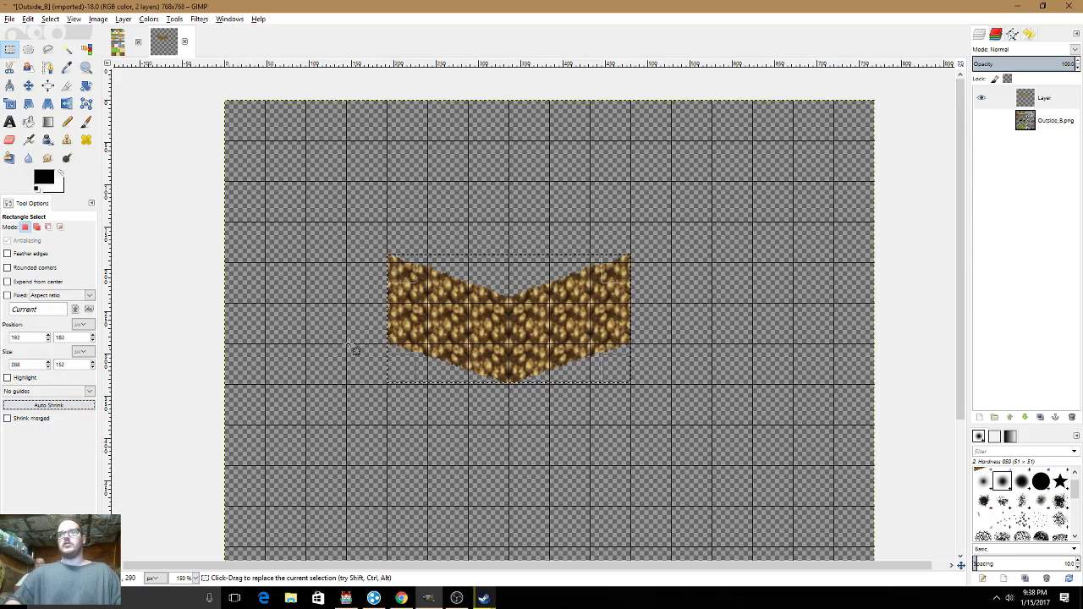
pyautogui.scroll(1, 364, 305)
pyautogui.hotkey('ctrl', 'x')
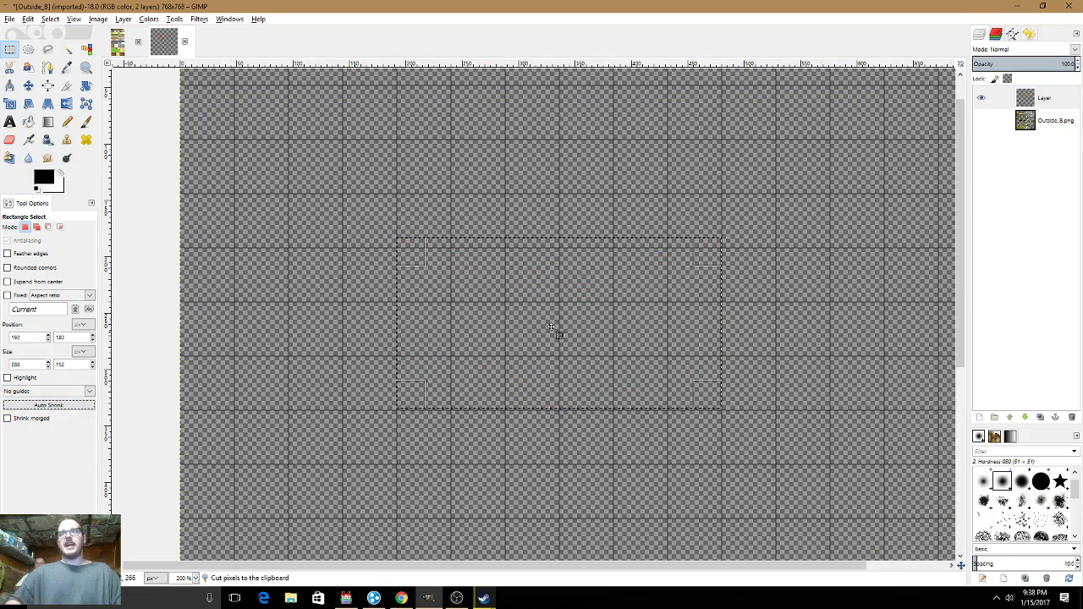
# - Paste the cut V-shaped cliff near the image's upper-left corner and move it close to the left edge
pyautogui.click(297, 222)
pyautogui.moveTo(341, 247); pyautogui.dragTo(589, 334)
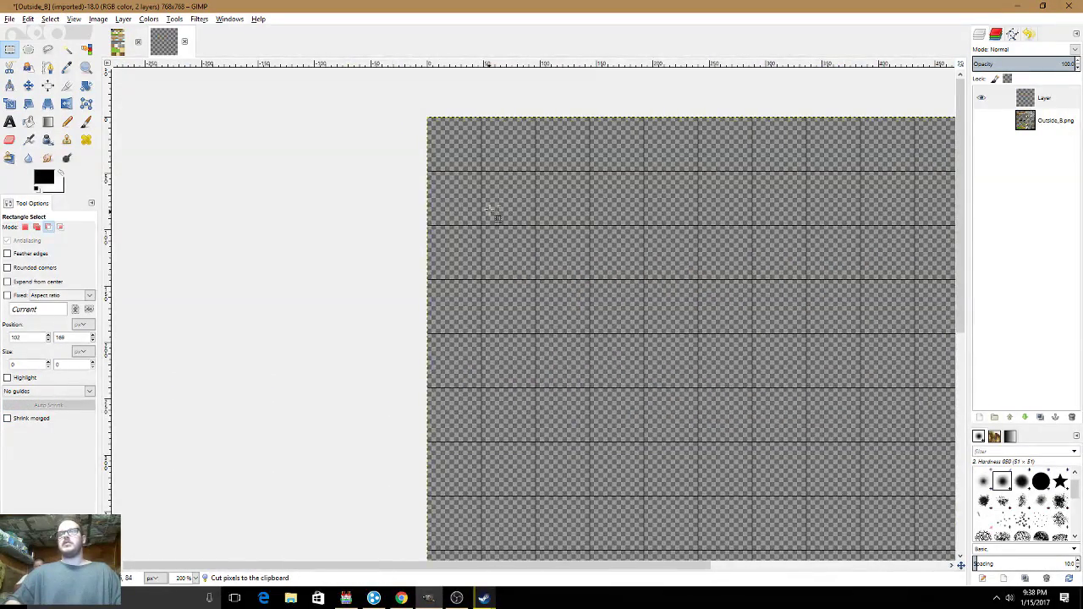
pyautogui.hotkey('ctrl', 'v')
pyautogui.scroll(5, 486, 286)
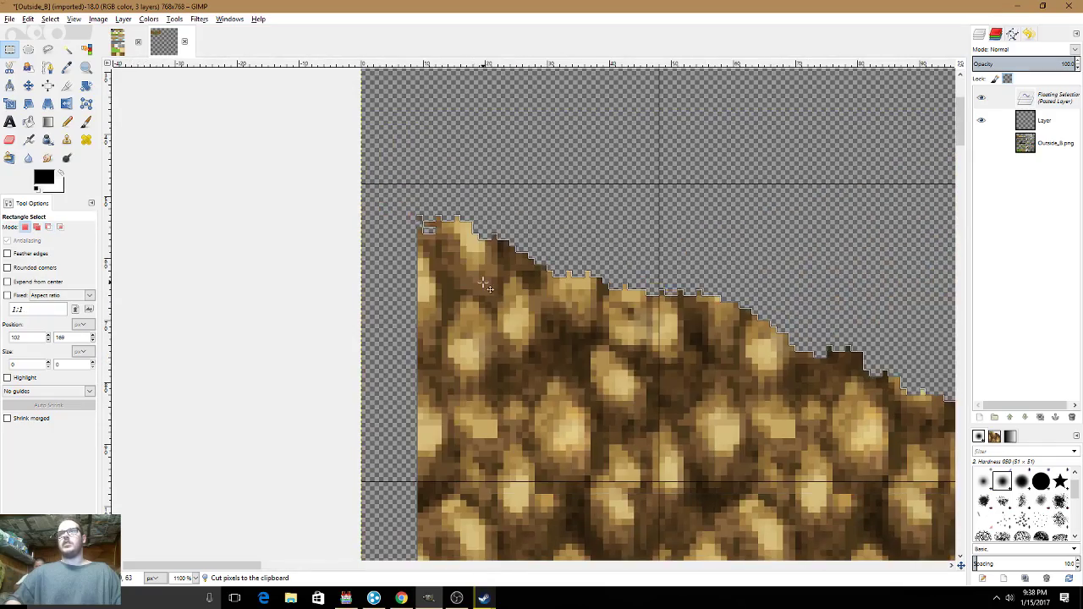
pyautogui.moveTo(484, 284); pyautogui.dragTo(446, 264)
pyautogui.moveTo(523, 356); pyautogui.dragTo(381, 144)
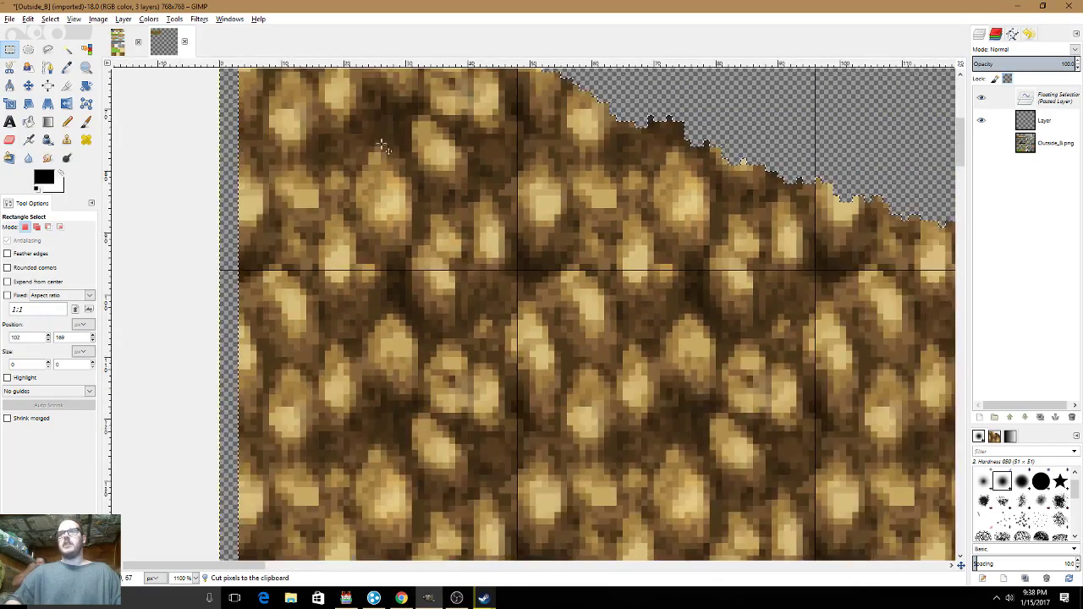
# - Align the floating cliff with the image's left edge, with its bottom tip at the grid intersection x 144, y 192
pyautogui.moveTo(477, 547); pyautogui.dragTo(557, 349)
pyautogui.scroll(-2, 557, 350)
pyautogui.moveTo(657, 381); pyautogui.dragTo(507, 248)
pyautogui.moveTo(804, 301); pyautogui.dragTo(773, 281)
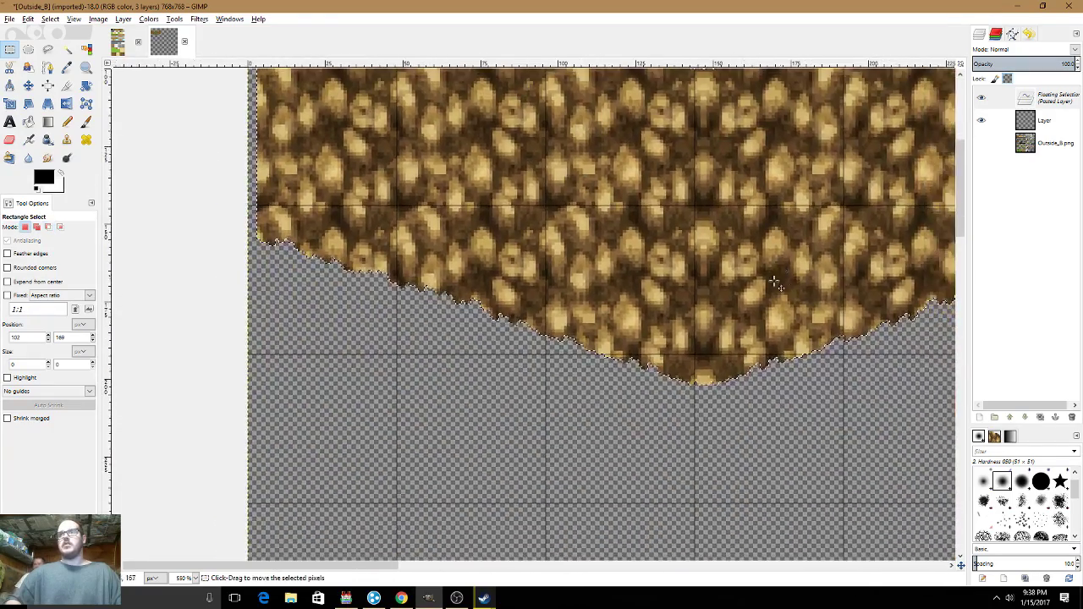
pyautogui.scroll(2, 623, 325)
pyautogui.moveTo(623, 325); pyautogui.dragTo(447, 356)
pyautogui.moveTo(623, 355); pyautogui.dragTo(599, 299)
pyautogui.scroll(5, 592, 413)
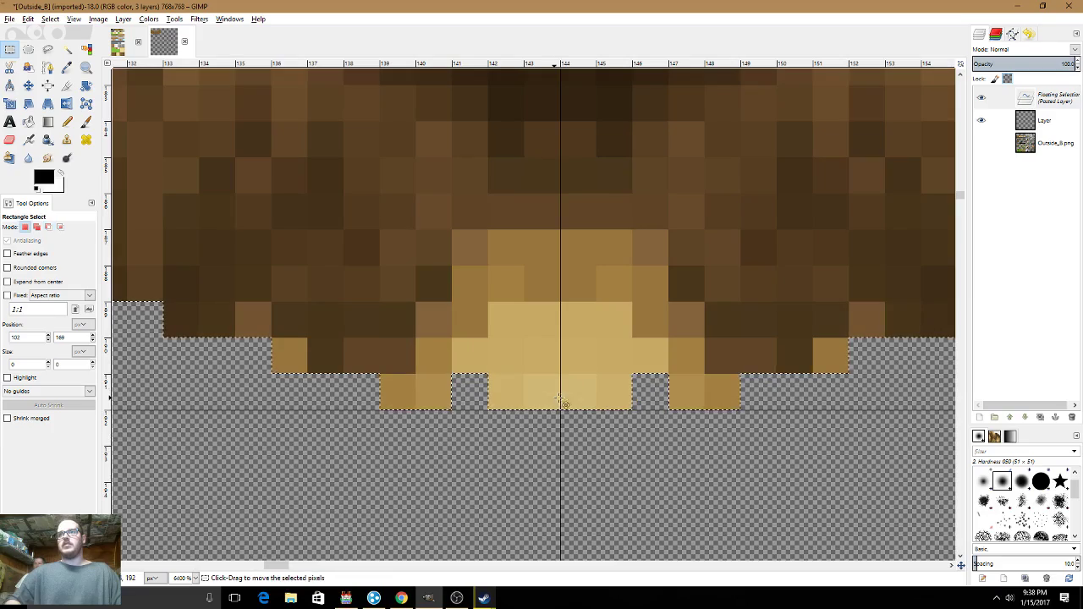
pyautogui.scroll(-6, 575, 241)
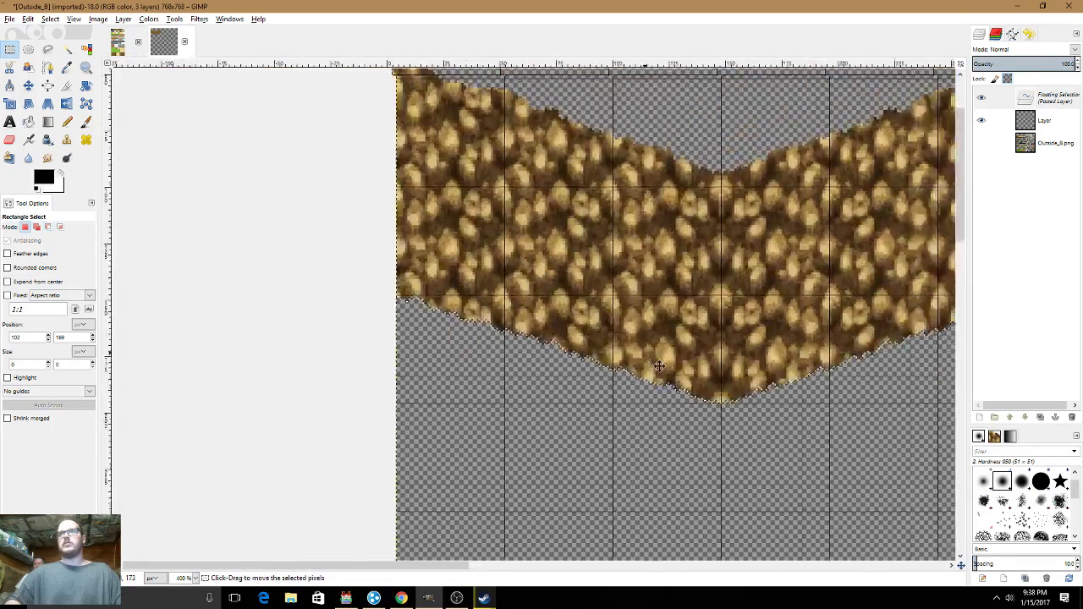
# - Examine how the floating cliff's left end sits against the image's left edge and the top-left tile
pyautogui.scroll(4, 508, 272)
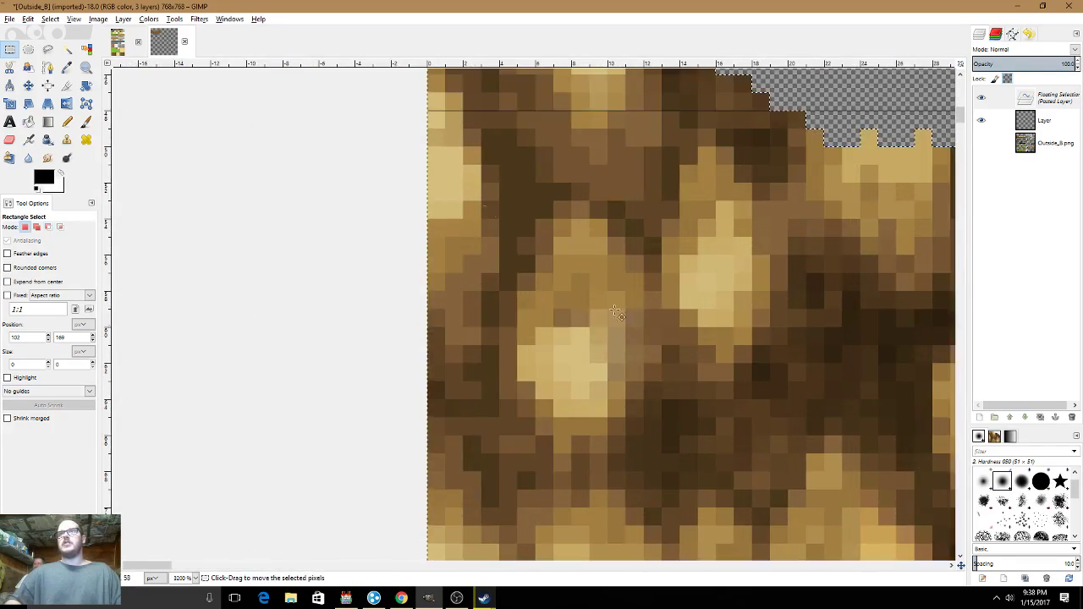
pyautogui.scroll(-3, 592, 288)
pyautogui.scroll(-6, 606, 292)
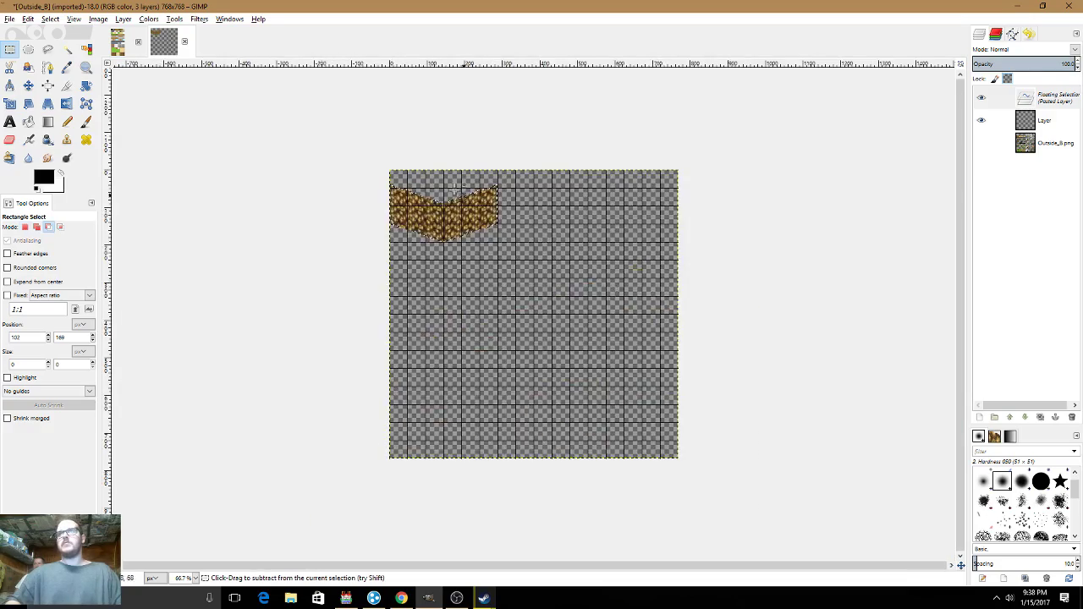
pyautogui.scroll(6, 489, 358)
pyautogui.scroll(3, 403, 358)
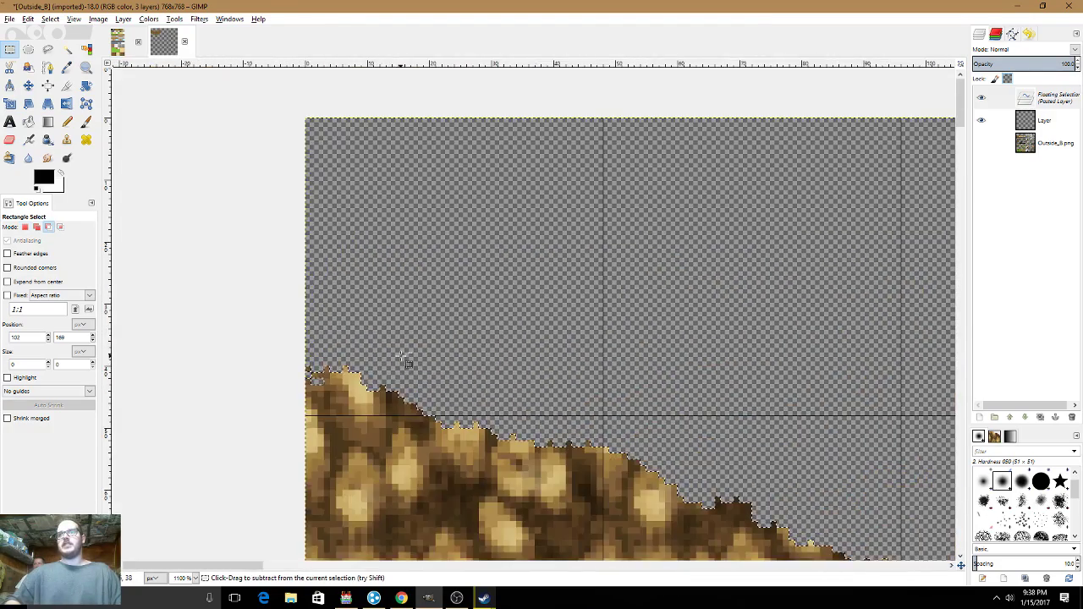
pyautogui.scroll(3, 369, 361)
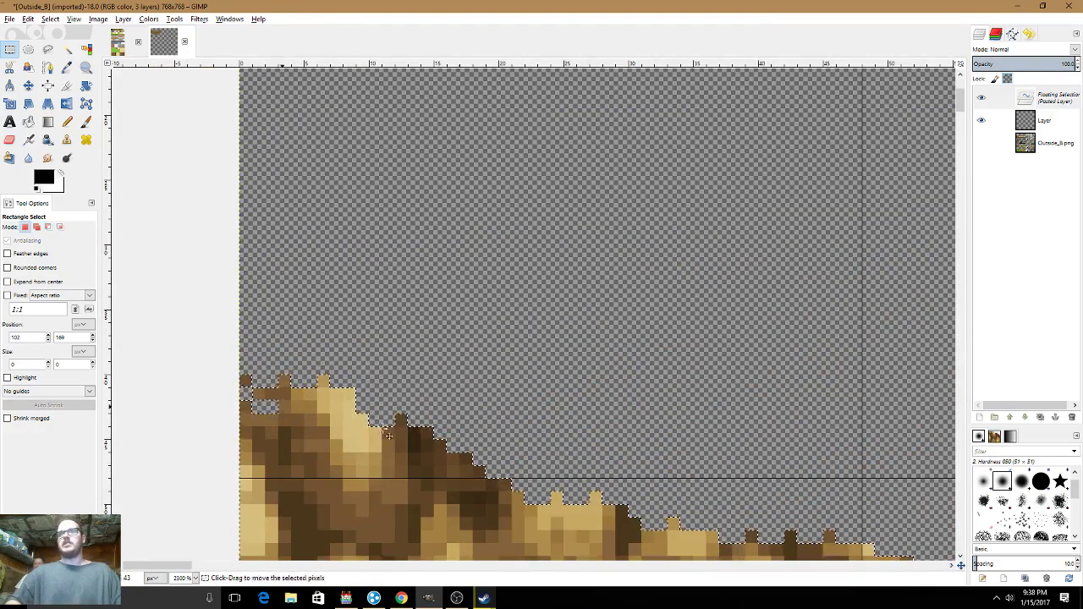
pyautogui.scroll(-5, 383, 402)
pyautogui.scroll(-1, 380, 401)
# - Shift the floating cliff down by about one tile, clear of the blank top-left tile
pyautogui.moveTo(429, 489); pyautogui.dragTo(441, 258)
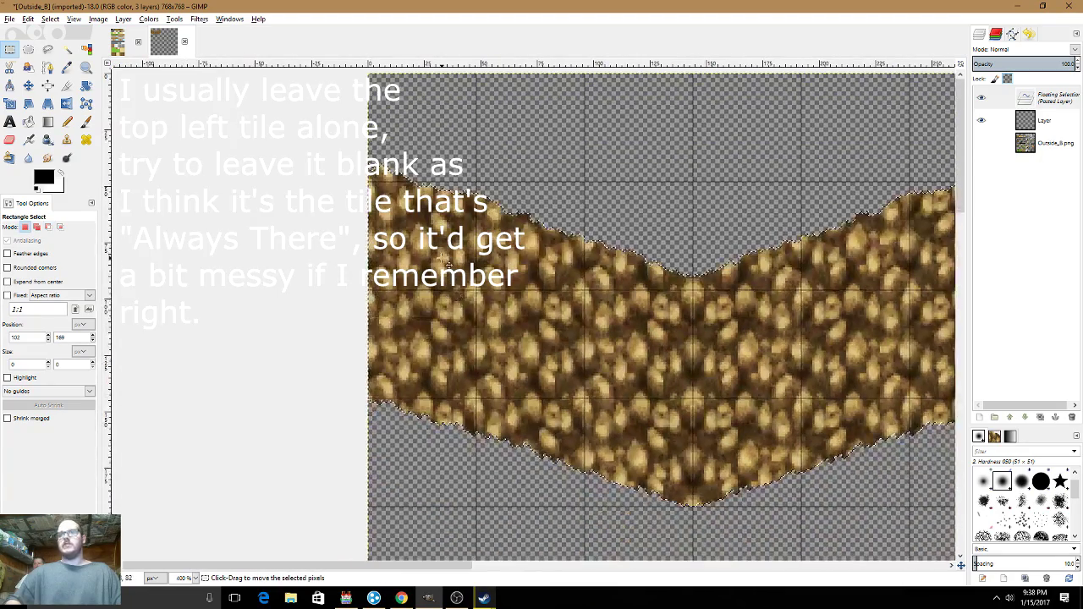
pyautogui.scroll(-5, 482, 237)
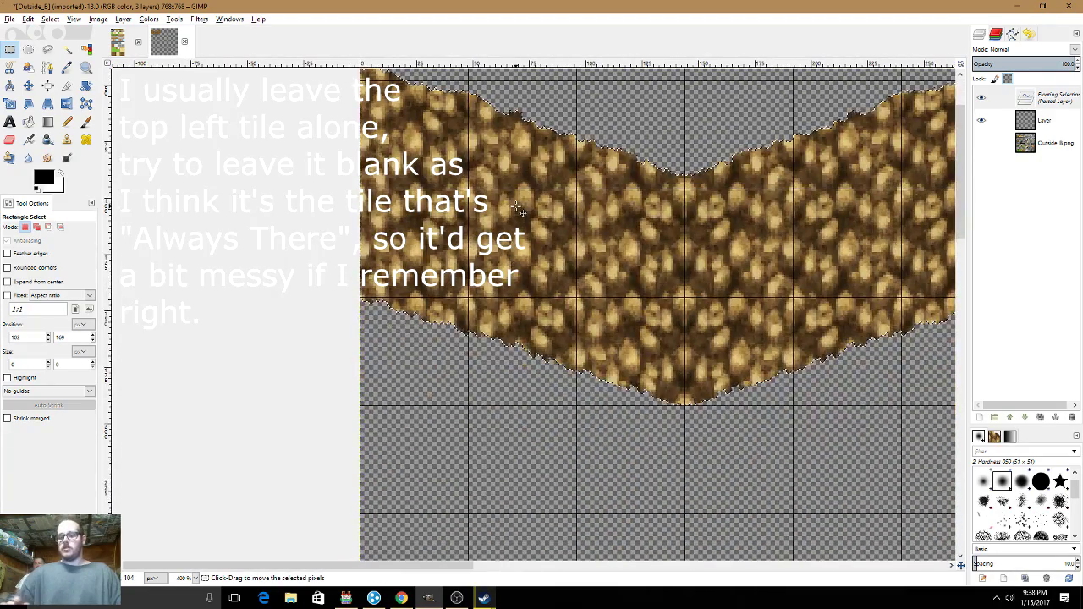
pyautogui.scroll(5, 518, 206)
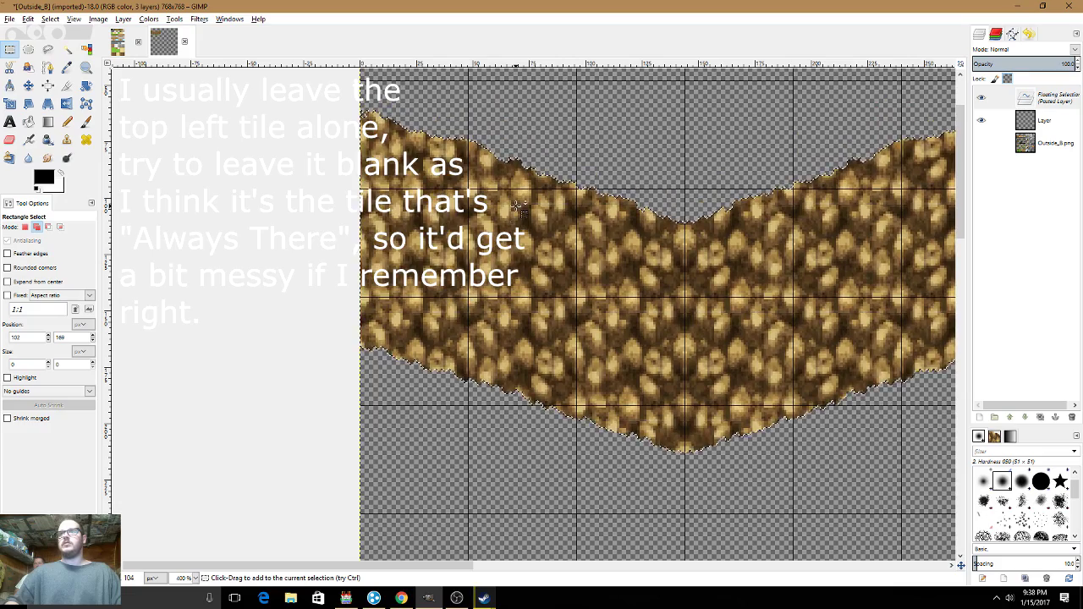
pyautogui.scroll(-8, 593, 279)
pyautogui.hscroll(4, 575, 317)
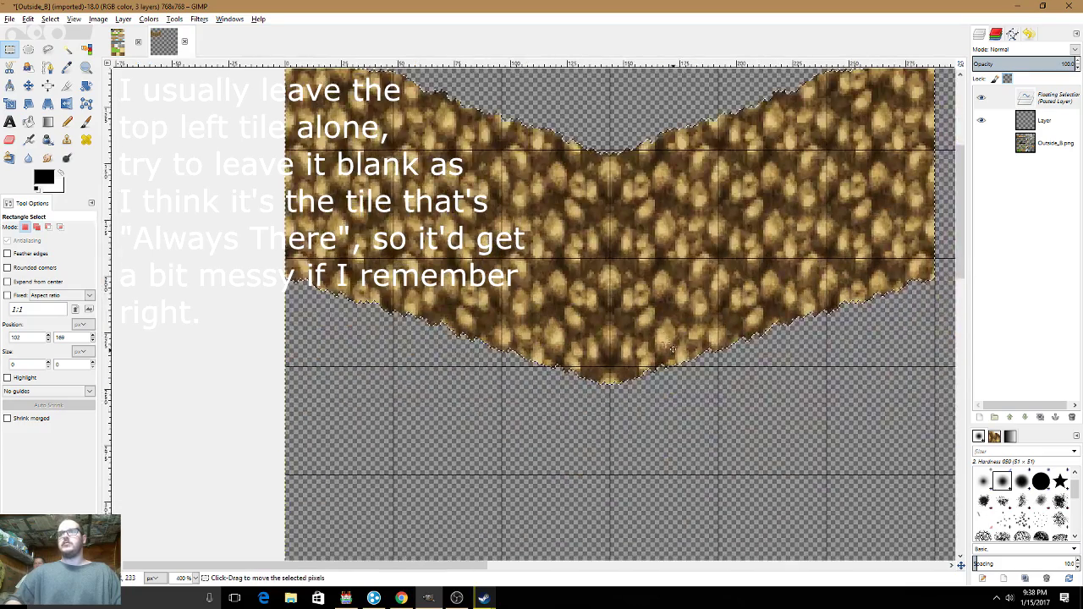
# - Nudge the floating cliff up until its bottom tip meets the grid intersection at x 144, y 240, and anchor it
pyautogui.scroll(4, 574, 315)
pyautogui.press('Up')
pyautogui.press('Up')
pyautogui.press('Up')
pyautogui.press('Up')
pyautogui.press('Up')
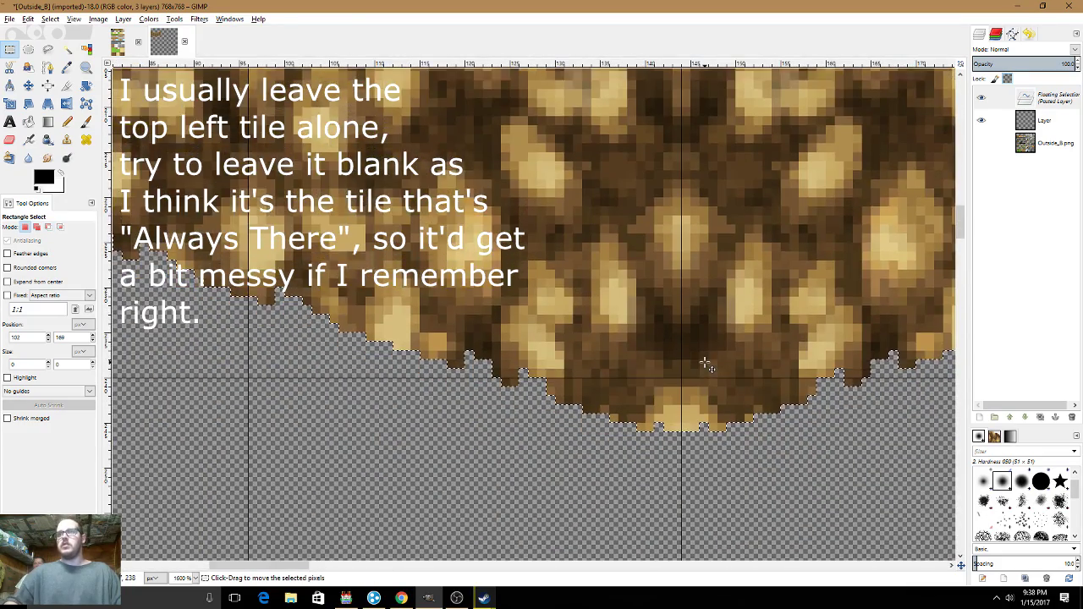
pyautogui.scroll(-2, 704, 364)
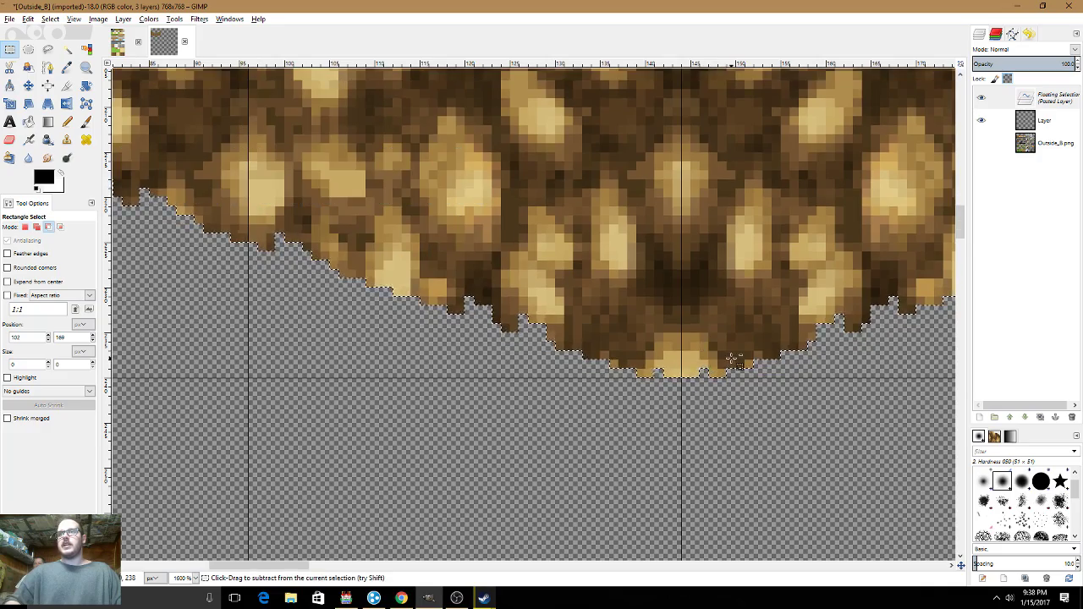
pyautogui.scroll(3, 728, 359)
pyautogui.click(714, 444)
pyautogui.scroll(-8, 714, 444)
pyautogui.scroll(-3, 648, 321)
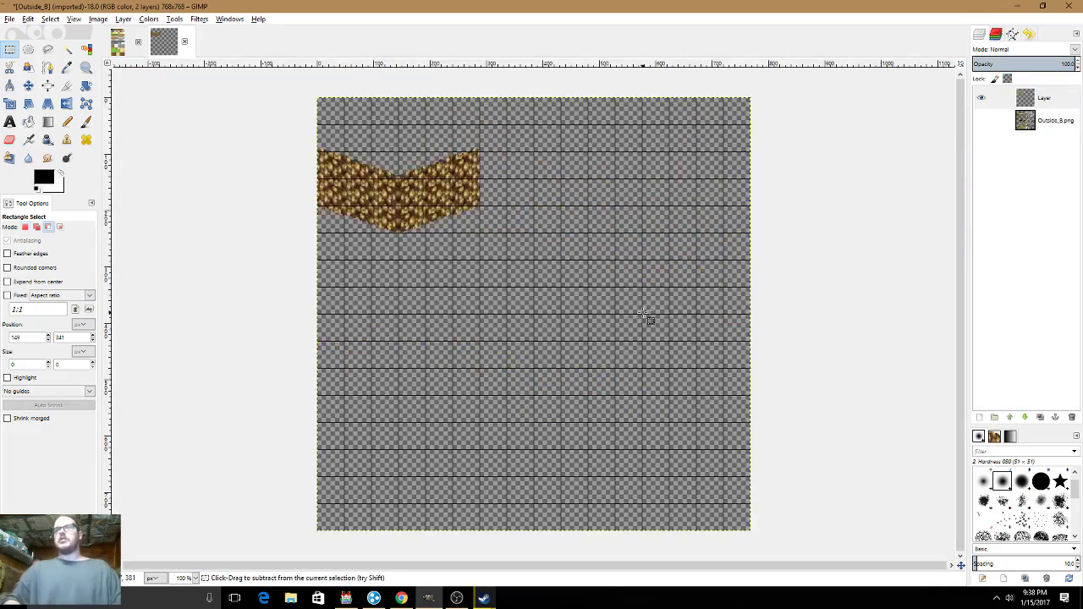
# - Export the image as diag.png into the Cool Guides project's img/tilesets folder with the default export settings
pyautogui.scroll(1, 592, 296)
pyautogui.hotkey('shift', 'ctrl', 'e')
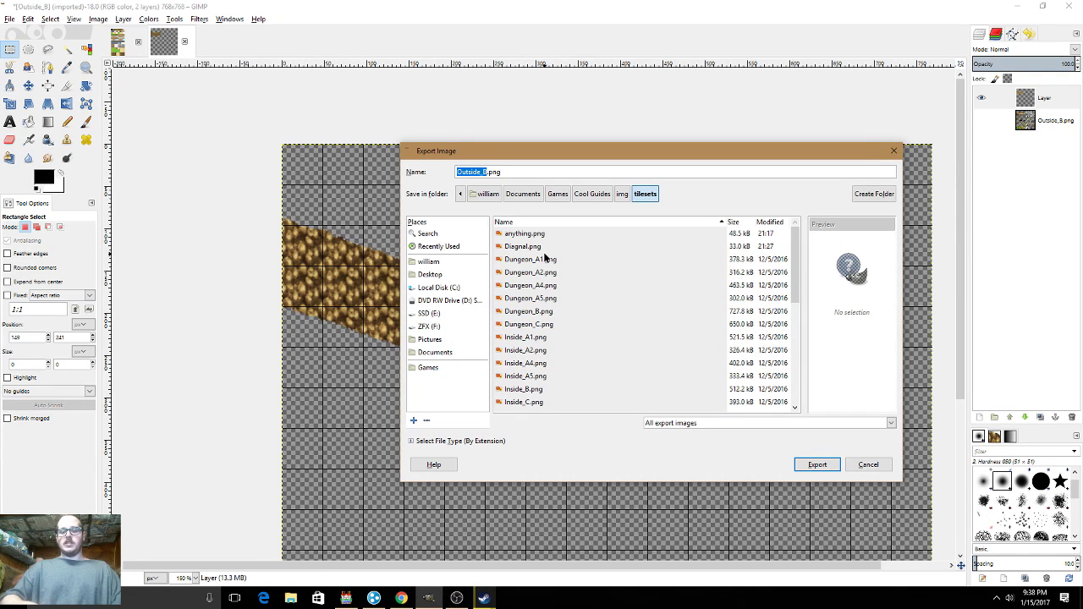
pyautogui.write('diag')
pyautogui.press('Return')
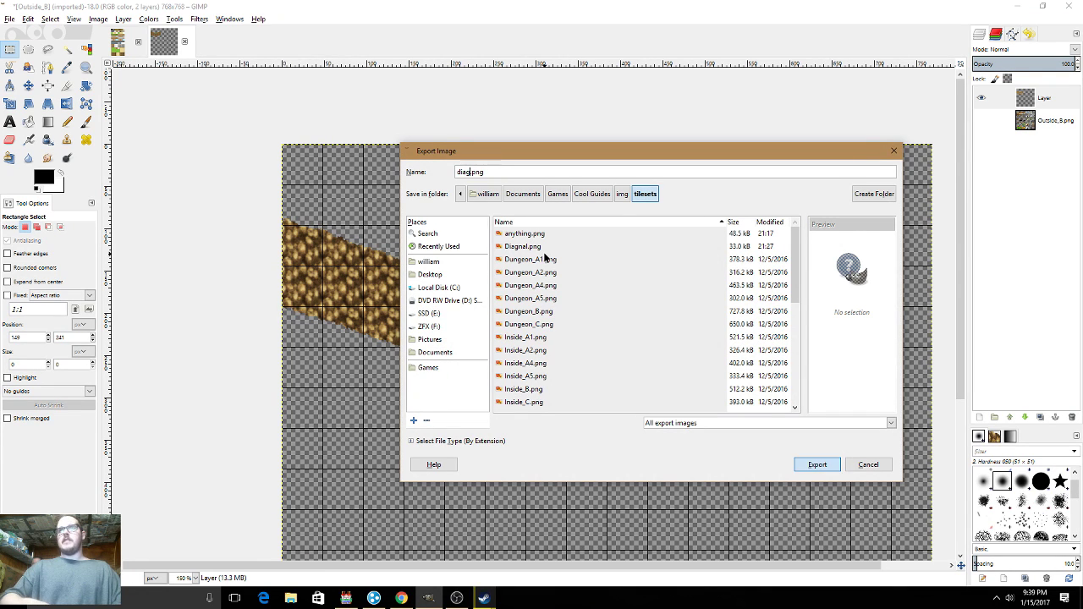
pyautogui.press('Return')
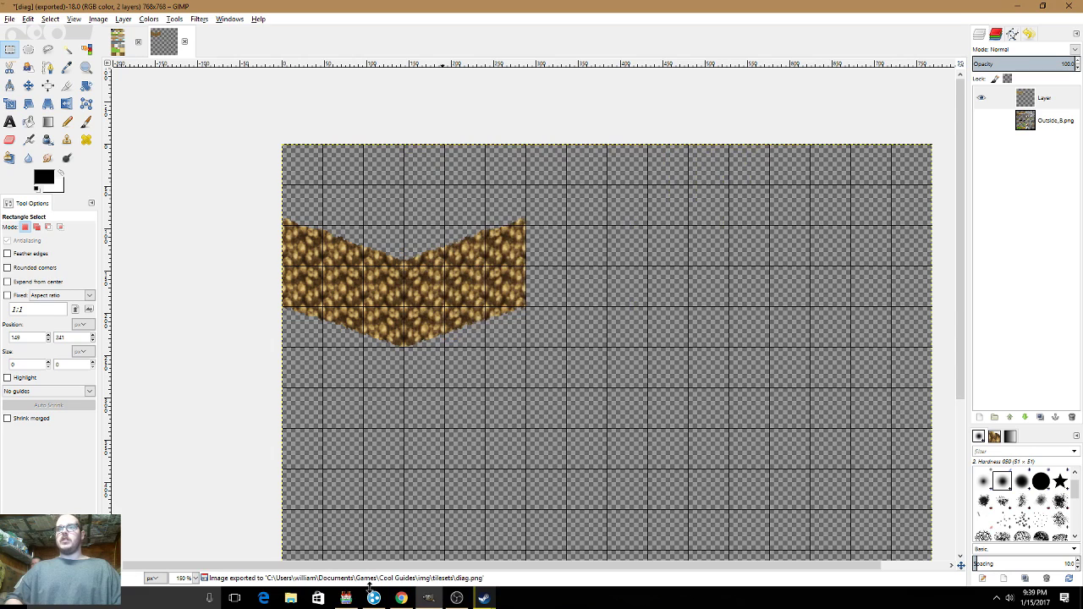
# - Switch to RPG Maker MV and assign diag as the D image of the Outside tileset in the database
pyautogui.click(346, 598)
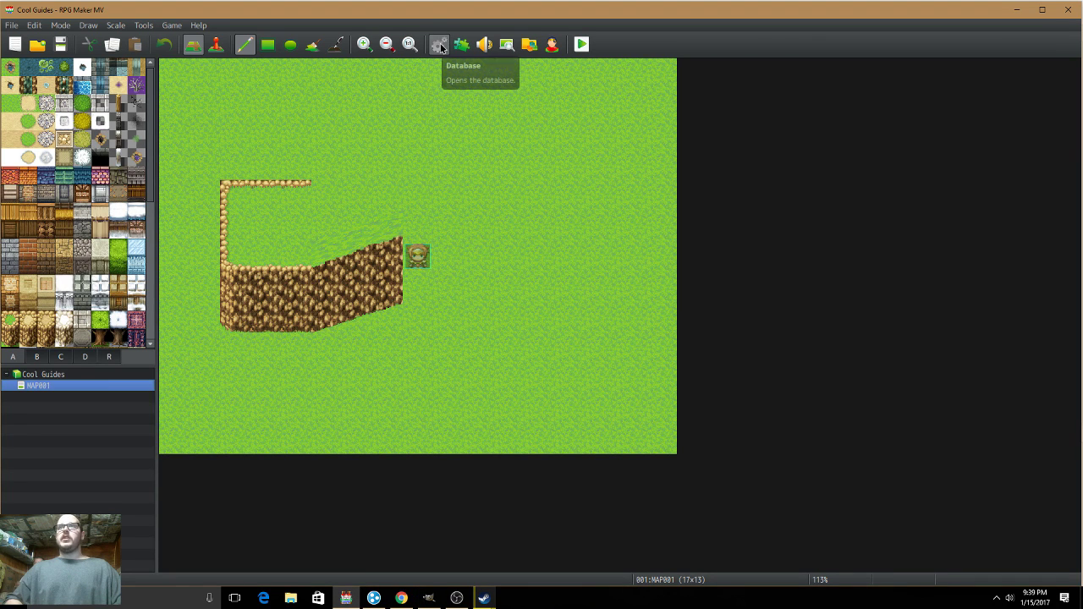
pyautogui.click(440, 44)
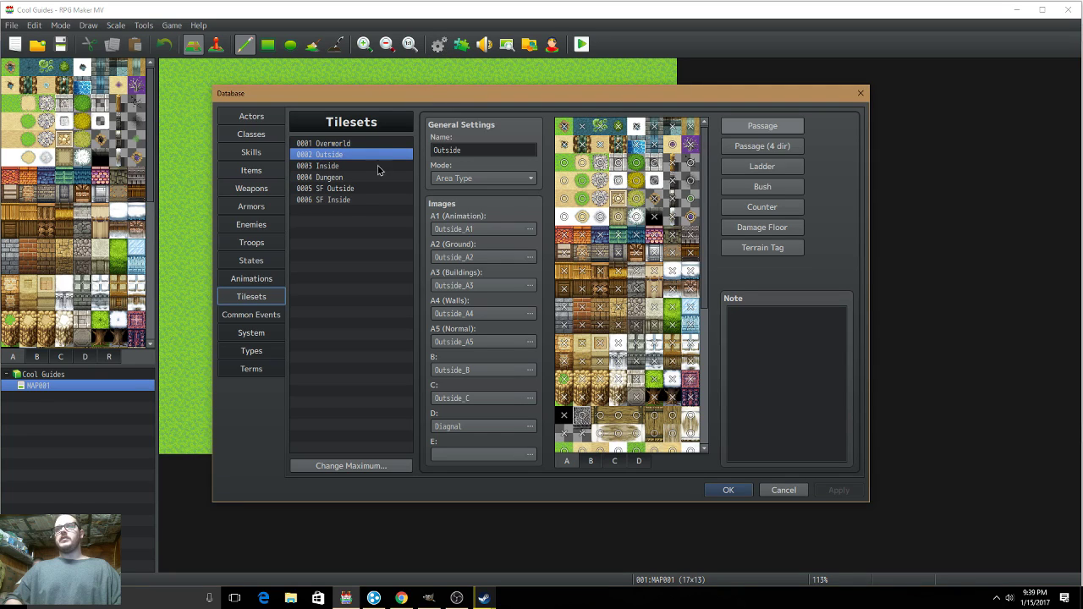
pyautogui.click(473, 424)
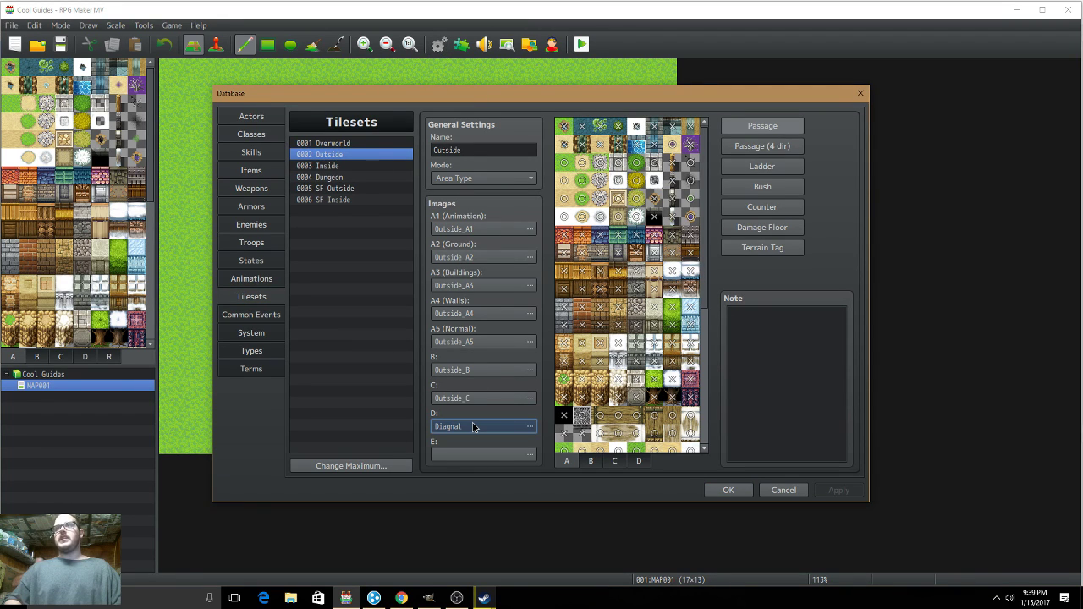
pyautogui.doubleClick(473, 427)
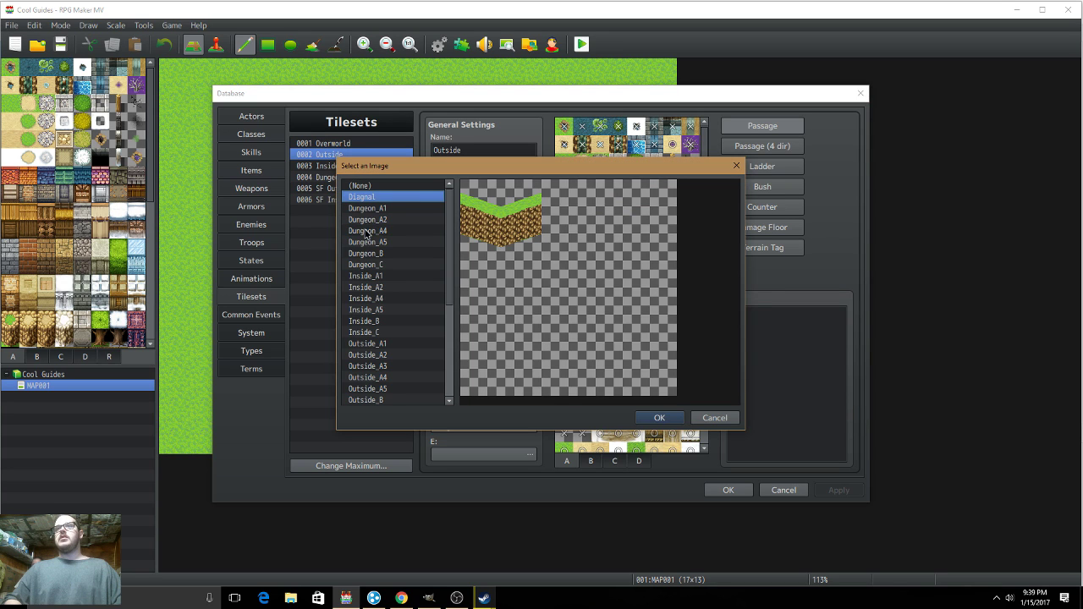
pyautogui.click(378, 300)
pyautogui.press('d')
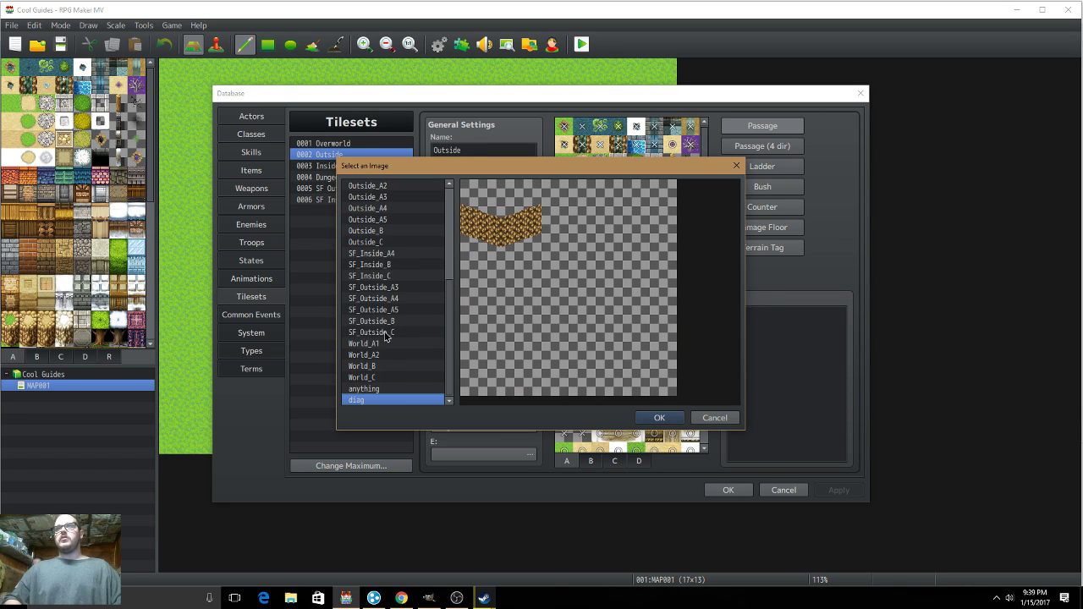
pyautogui.doubleClick(390, 399)
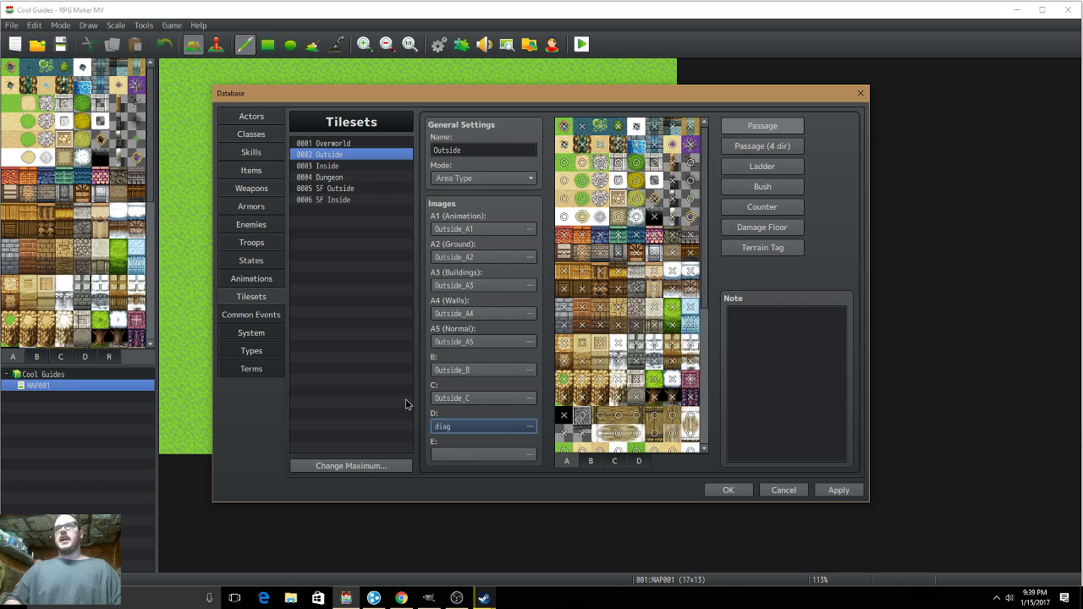
pyautogui.click(728, 490)
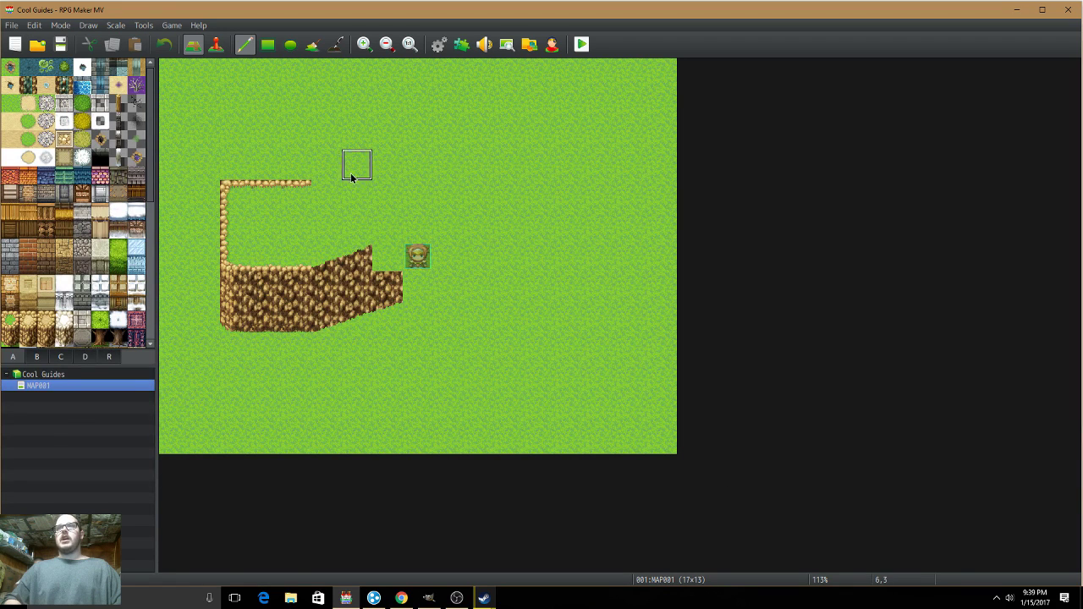
# - Erase the old cliff from MAP001 by painting grass over it
pyautogui.moveTo(358, 164)
pyautogui.mouseDown()
pyautogui.moveTo(342, 317)
pyautogui.moveTo(339, 227)
pyautogui.moveTo(411, 314)
pyautogui.moveTo(389, 279)
pyautogui.moveTo(373, 323)
pyautogui.mouseUp()
pyautogui.moveTo(600, 346); pyautogui.dragTo(581, 162)
pyautogui.moveTo(239, 193); pyautogui.dragTo(342, 192)
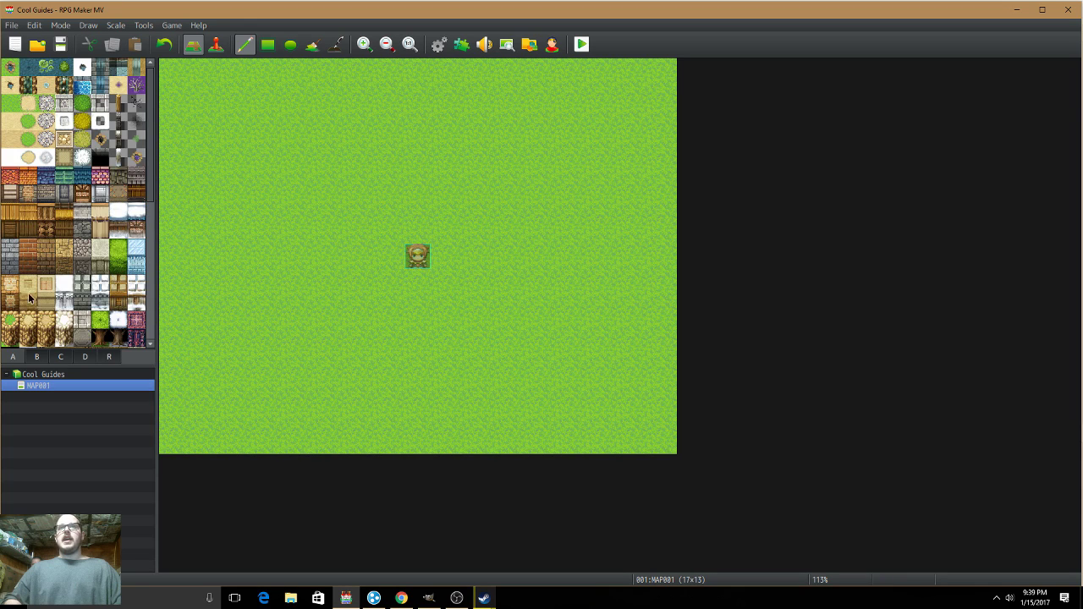
# - Place the left two columns of the grass-topped cliff, five tiles high, on the map starting at 3,4
pyautogui.scroll(-10, 28, 296)
pyautogui.moveTo(31, 347); pyautogui.dragTo(6, 264)
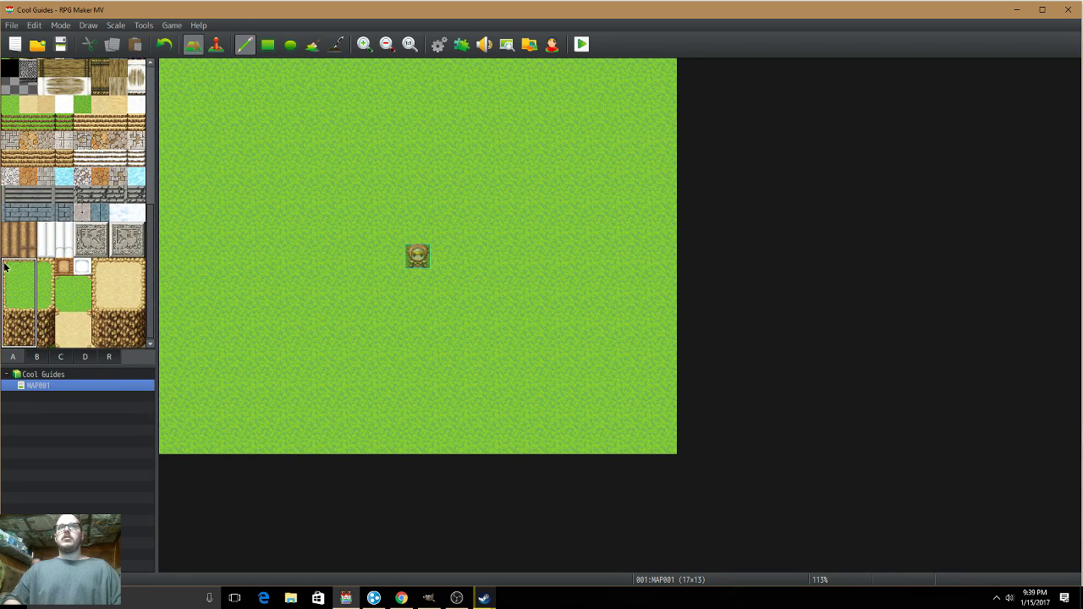
pyautogui.click(259, 188)
pyautogui.rightClick(191, 329)
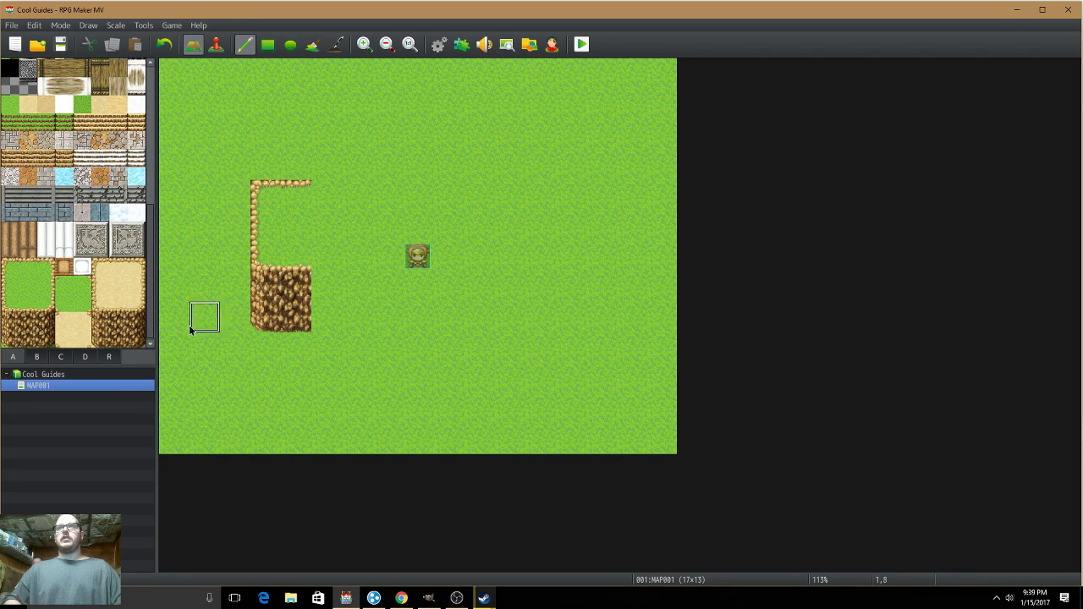
# - Extend the cliff to the right with two consecutive copies of diag's three-tile-wide upward slope
pyautogui.click(86, 357)
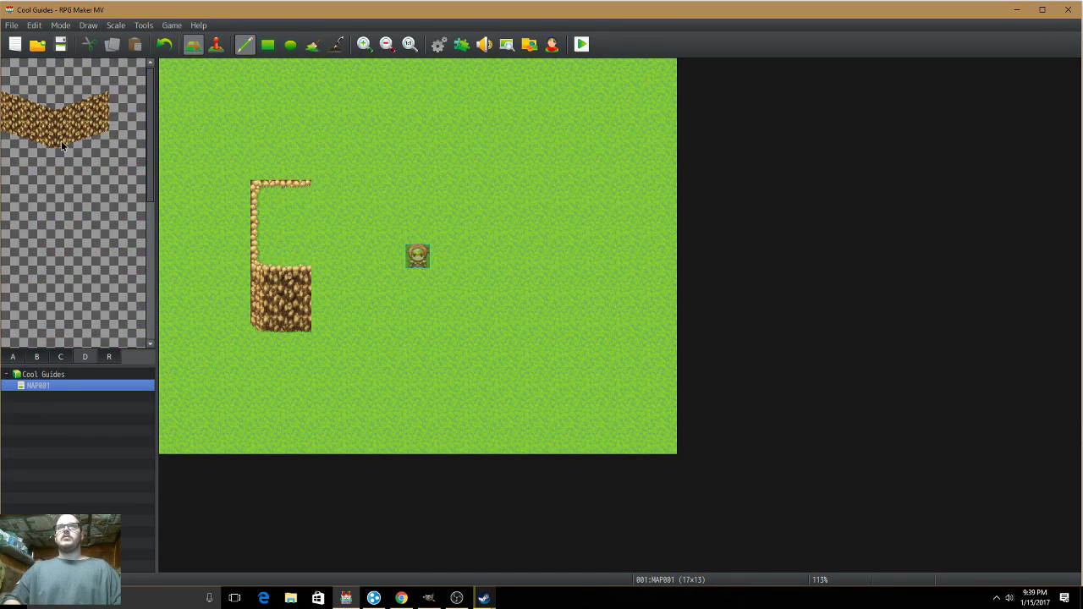
pyautogui.moveTo(66, 136); pyautogui.dragTo(108, 98)
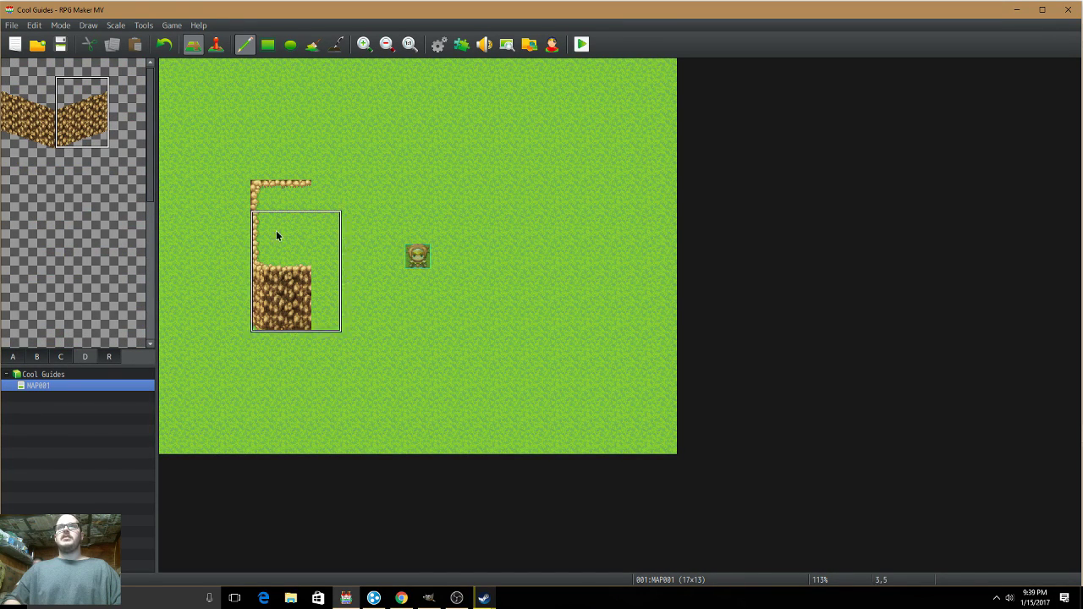
pyautogui.moveTo(321, 225)
pyautogui.mouseDown()
pyautogui.moveTo(395, 194)
pyautogui.moveTo(422, 196)
pyautogui.mouseUp()
pyautogui.click(423, 195)
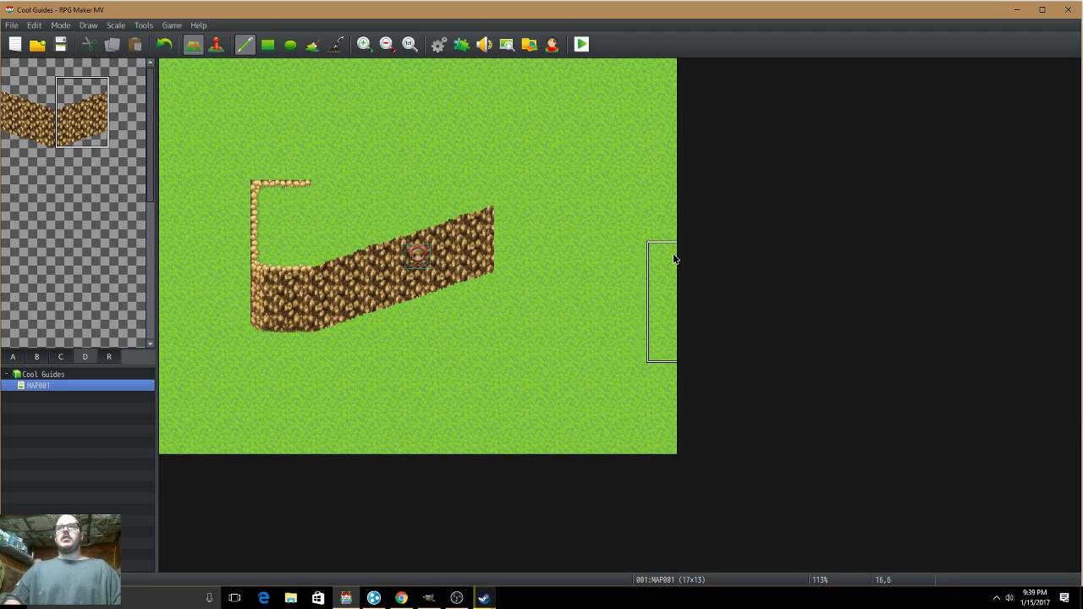
# - Continue the cliff from the slope's upper end with a straight wall section four tiles wide
pyautogui.click(40, 357)
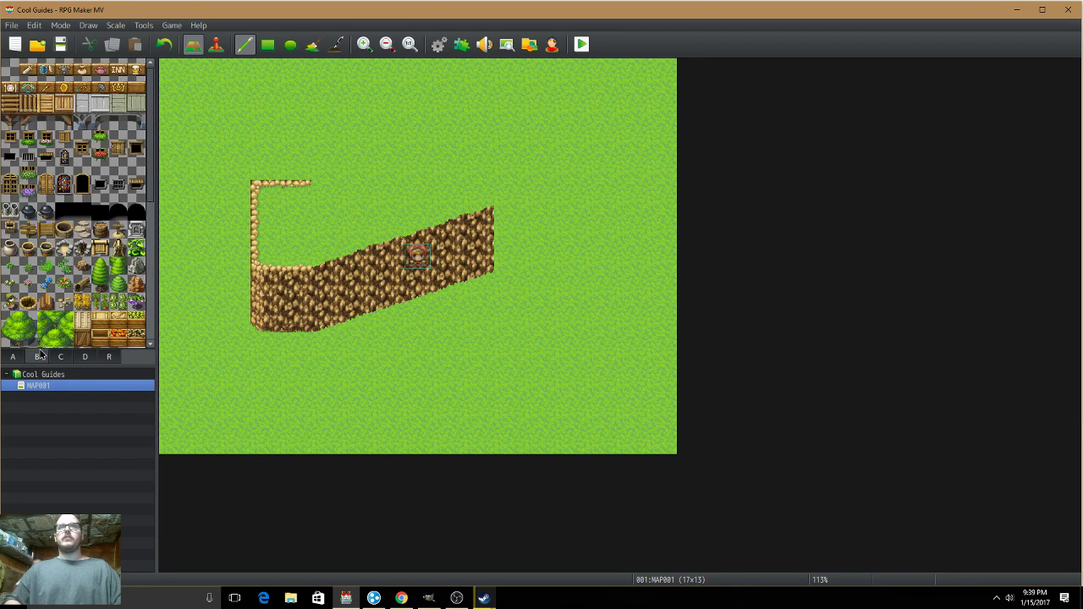
pyautogui.click(84, 358)
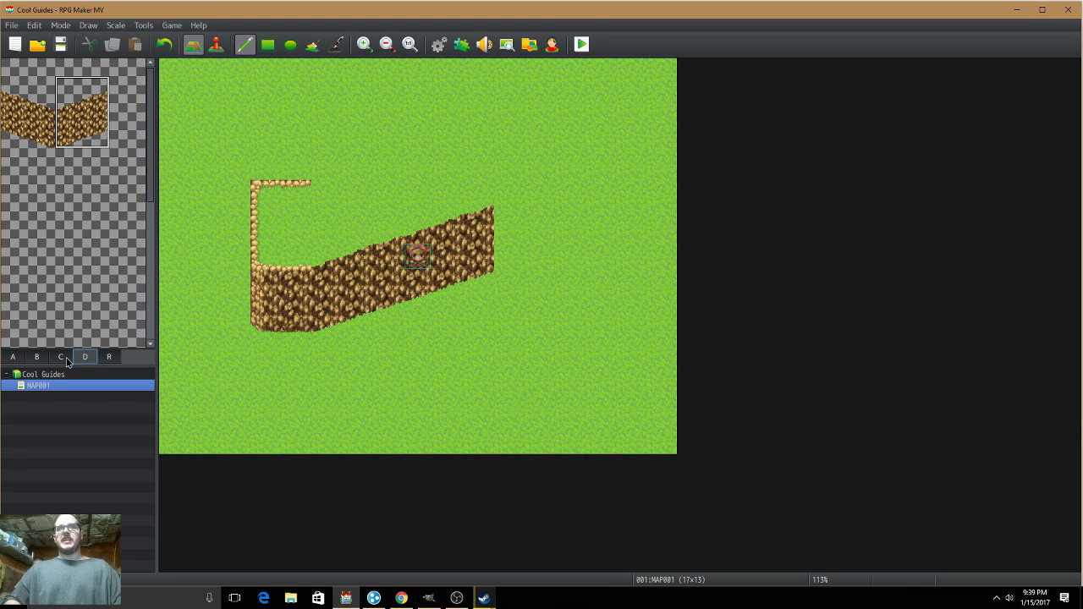
pyautogui.click(13, 357)
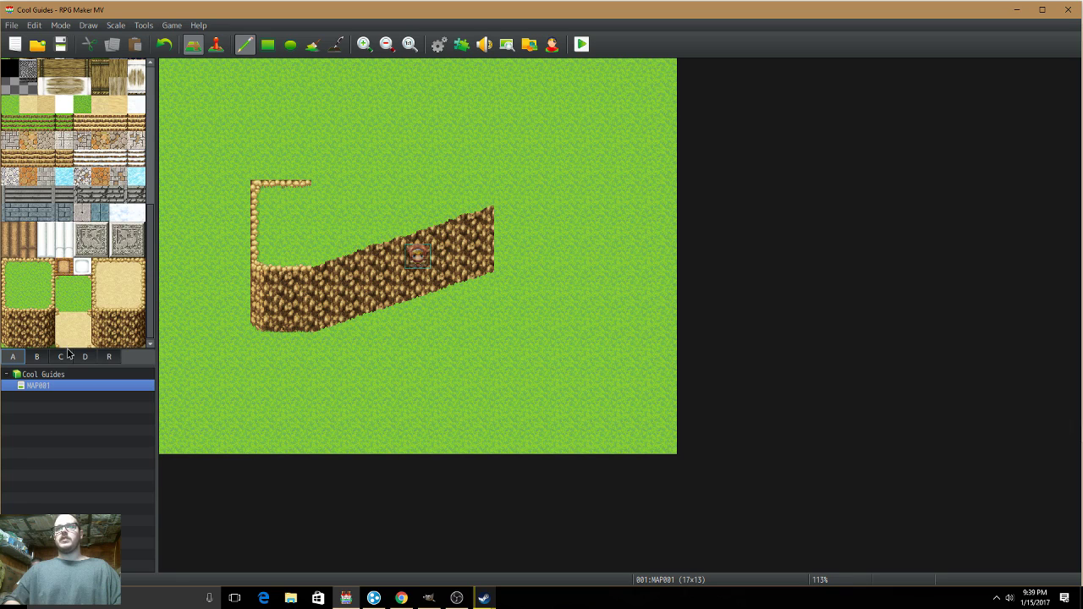
pyautogui.rightClick(286, 270)
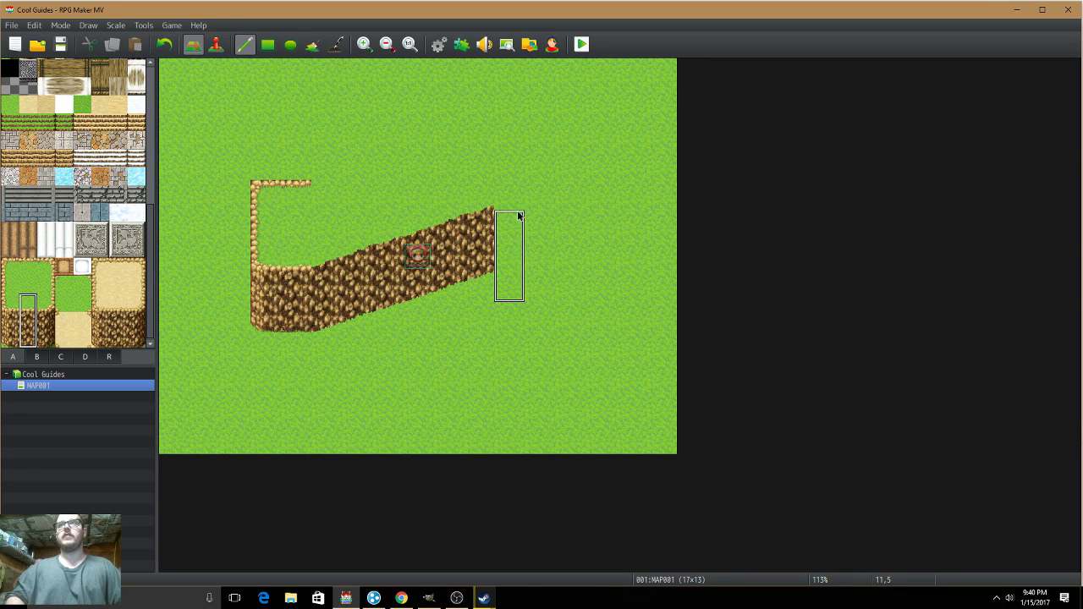
pyautogui.moveTo(519, 215); pyautogui.dragTo(607, 210)
# - Paint grass over the cliff's leftmost column and the leftover piece of upper rock border
pyautogui.rightClick(214, 335)
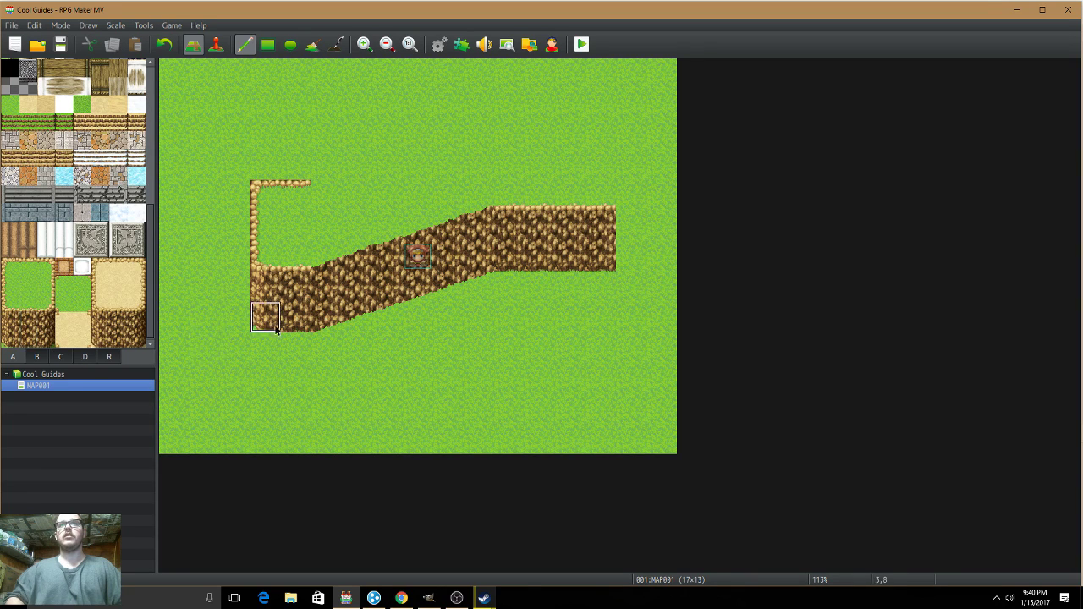
pyautogui.moveTo(262, 339); pyautogui.dragTo(271, 191)
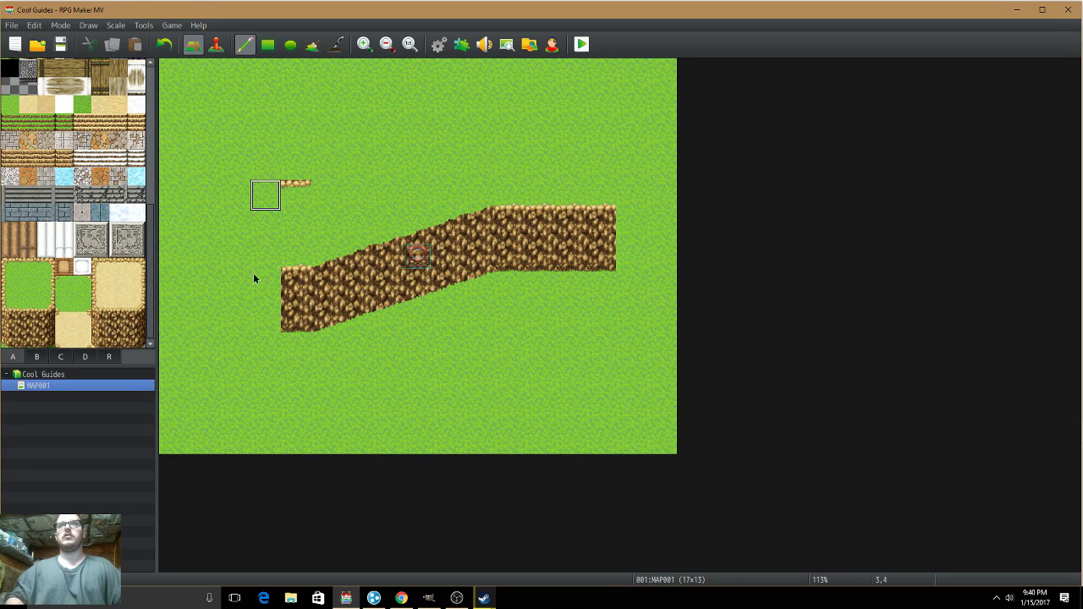
pyautogui.click(295, 196)
# - Attach diag's three-tile-wide downward slope to the cliff's left end, placing it at 1,5
pyautogui.click(83, 357)
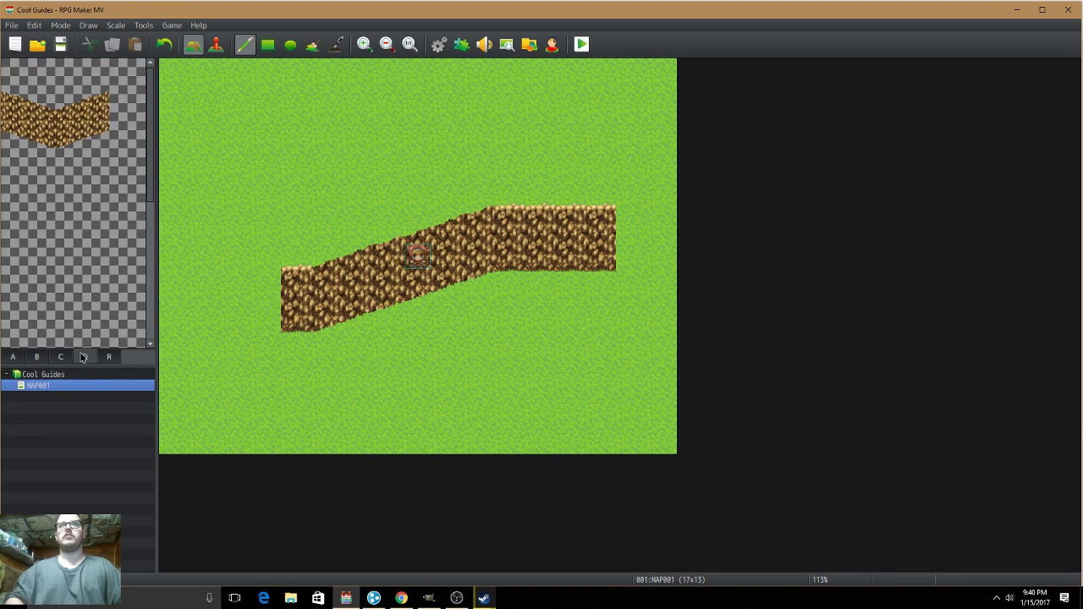
pyautogui.click(4, 105)
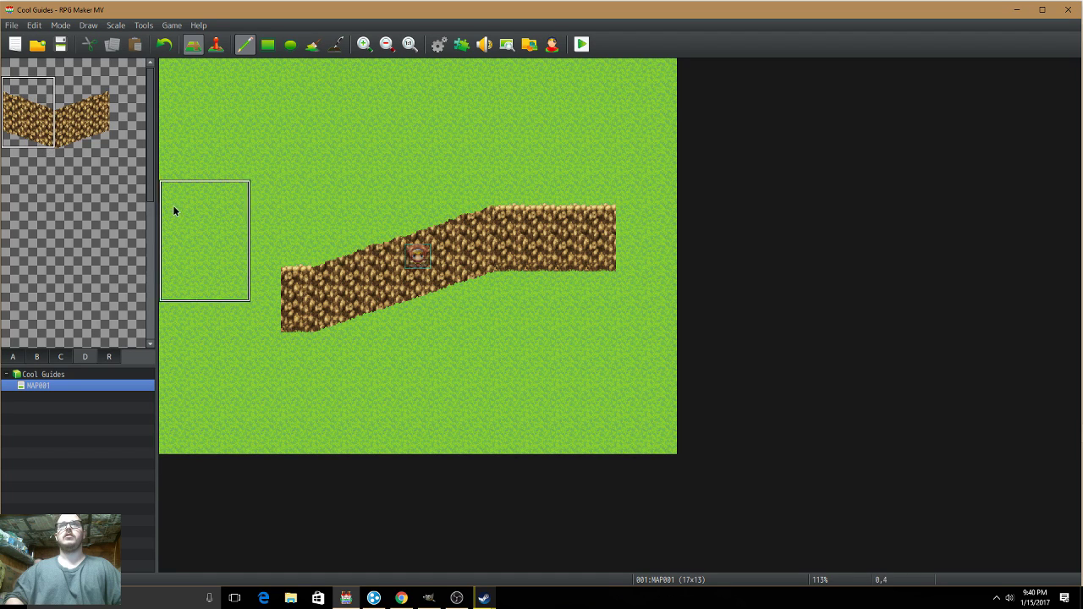
pyautogui.click(196, 231)
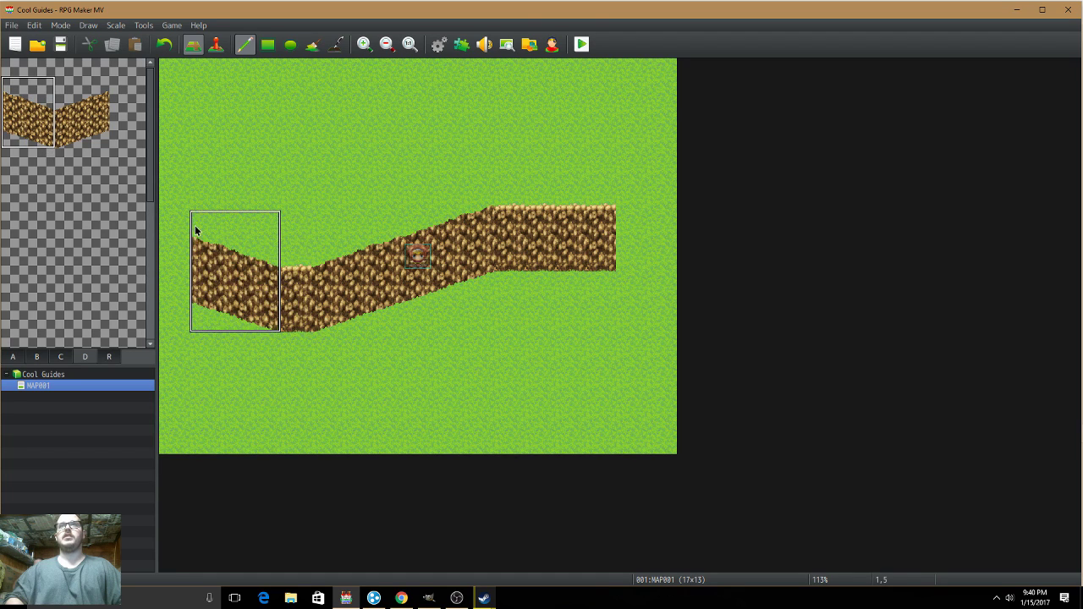
pyautogui.rightClick(408, 353)
pyautogui.click(200, 320)
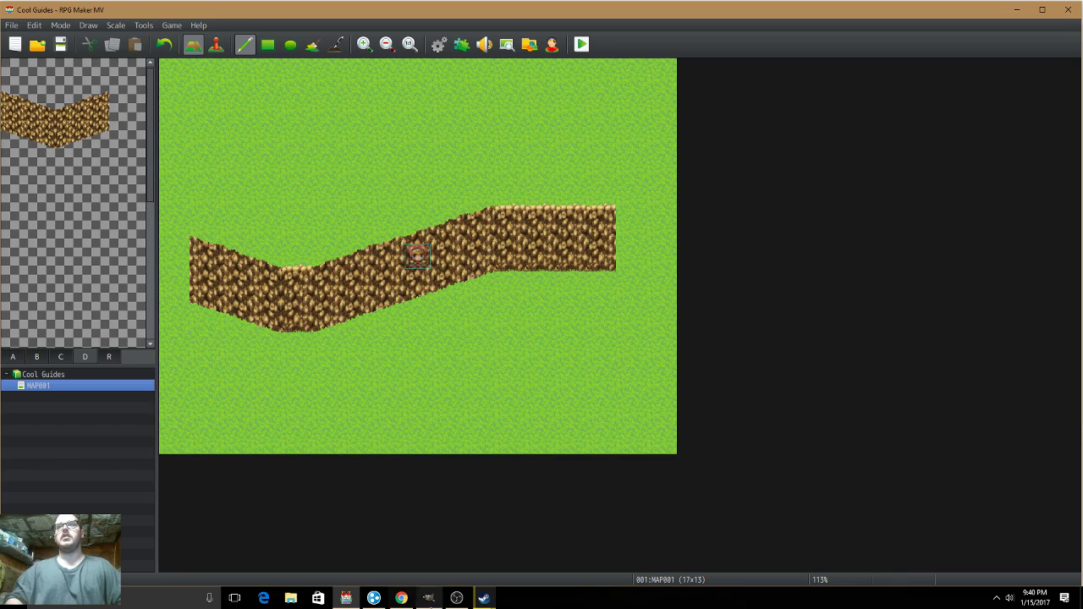
# - Switch to GIMP and select the 48 × 48 grass-and-rock-edge tile above the middle cliff wall in Outside_A5
pyautogui.click(429, 599)
pyautogui.scroll(4, 279, 207)
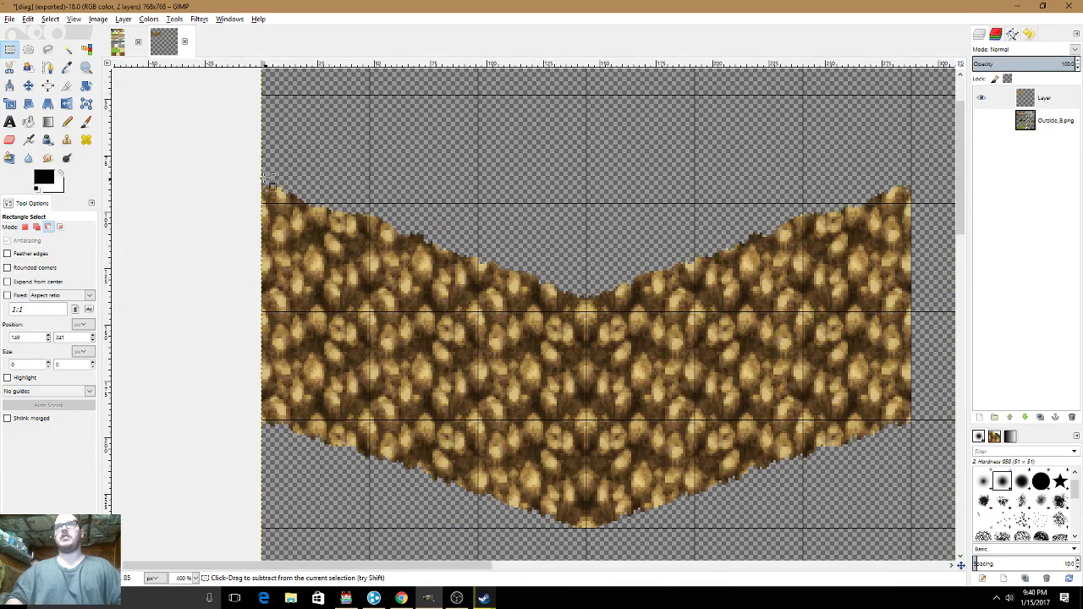
pyautogui.click(123, 46)
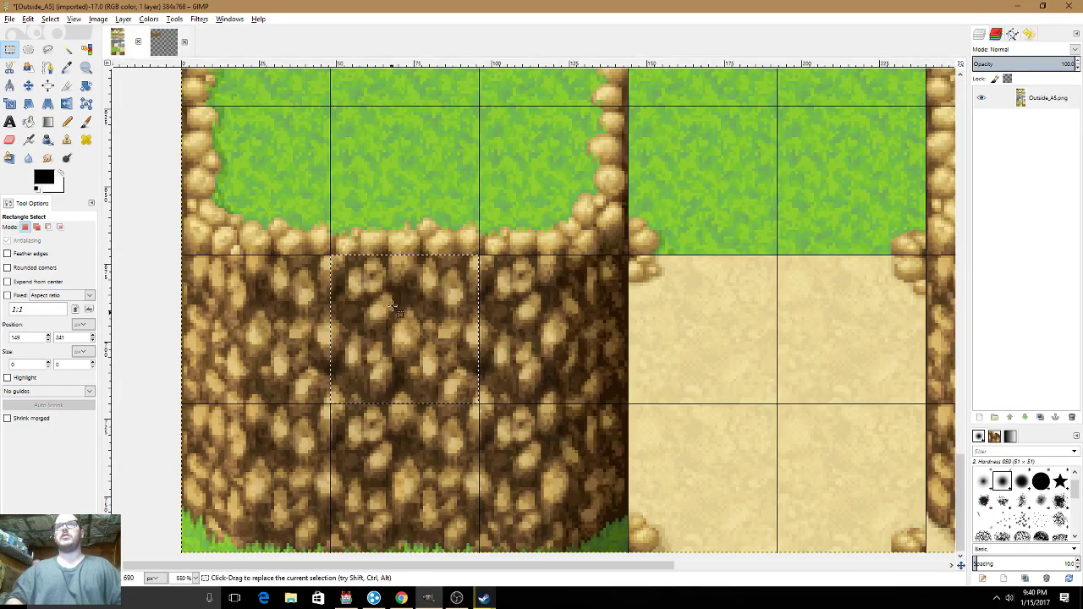
pyautogui.scroll(1, 391, 247)
pyautogui.scroll(1, 474, 317)
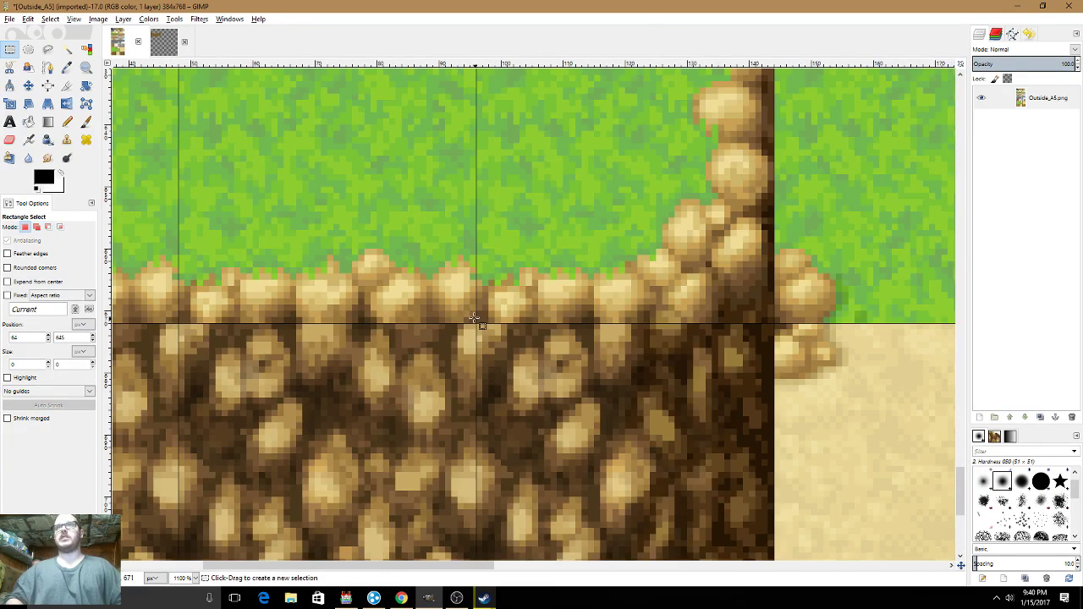
pyautogui.moveTo(474, 324); pyautogui.dragTo(233, 155)
# - Subtract the grass colours from the tile selection and copy the remaining rock edge
pyautogui.click(86, 49)
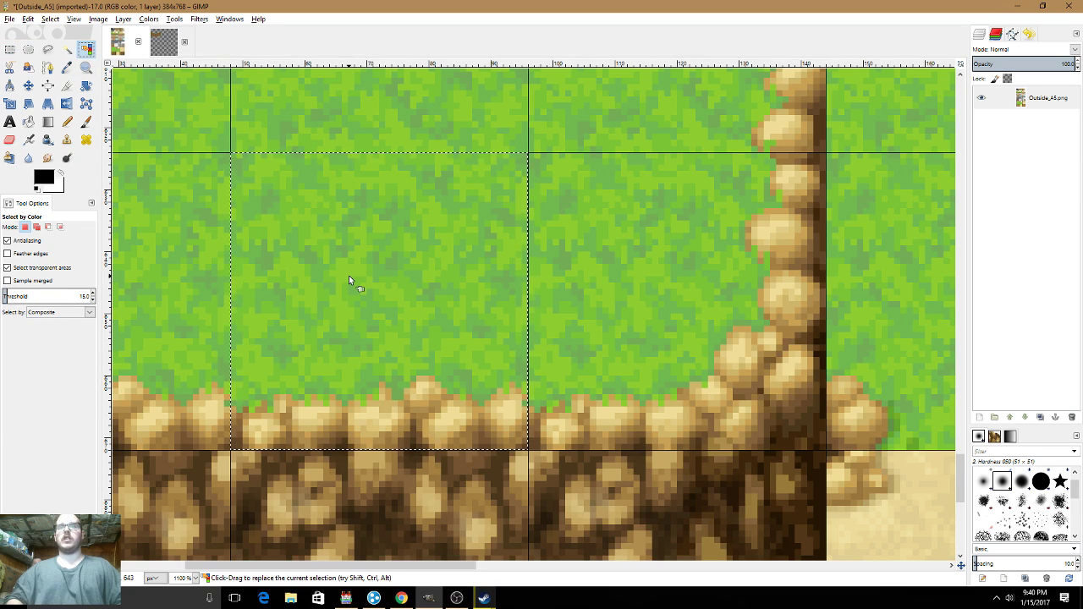
pyautogui.keyDown('ctrl'); pyautogui.click(349, 279); pyautogui.keyUp('ctrl')
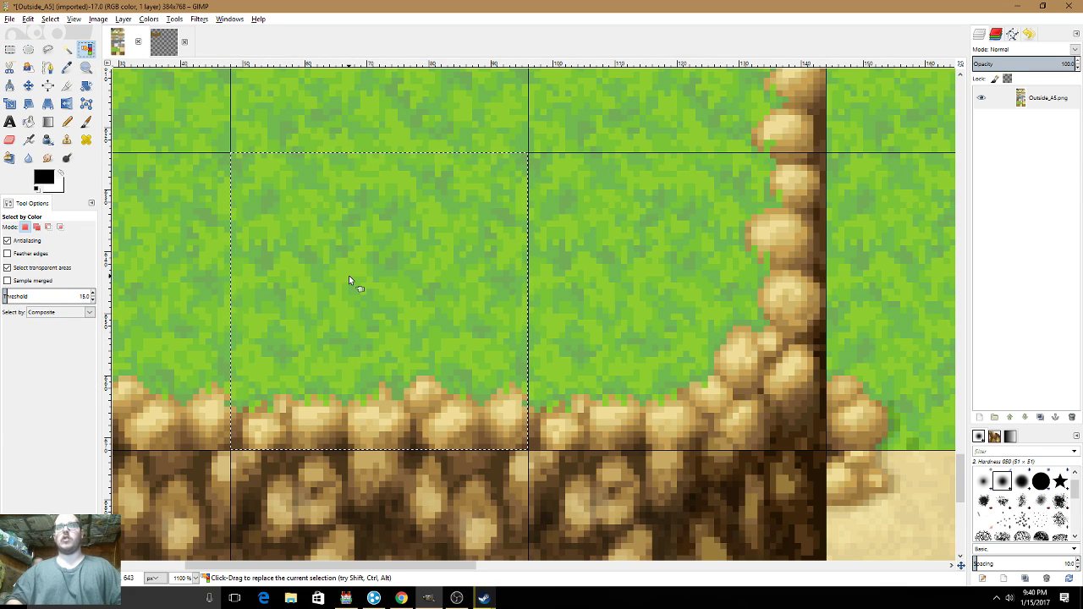
pyautogui.keyDown('ctrl'); pyautogui.click(375, 315); pyautogui.keyUp('ctrl')
pyautogui.scroll(2, 392, 315)
pyautogui.scroll(-3, 382, 362)
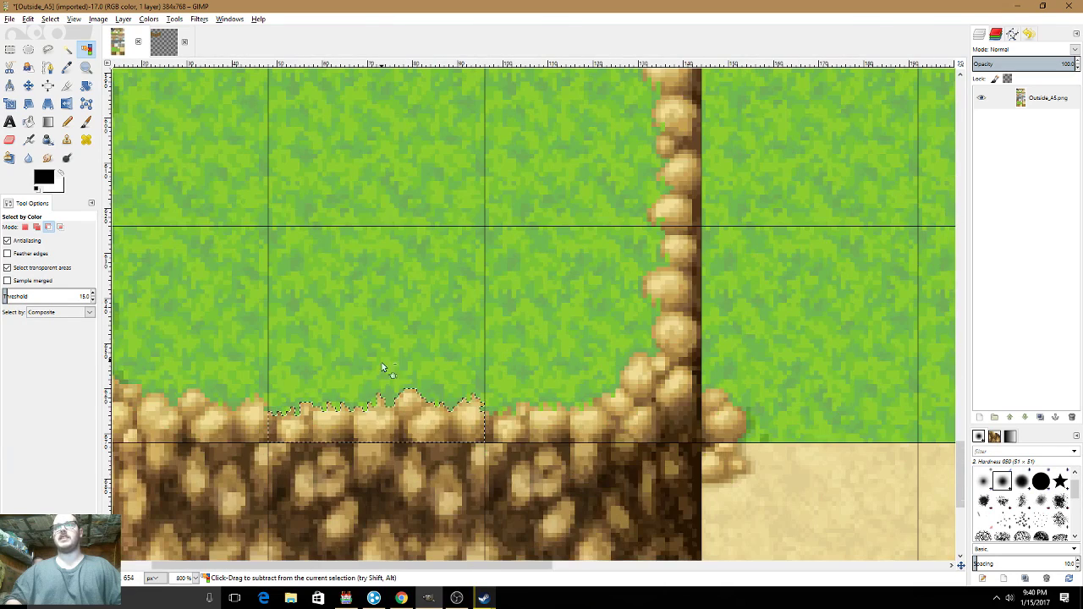
pyautogui.press('r')
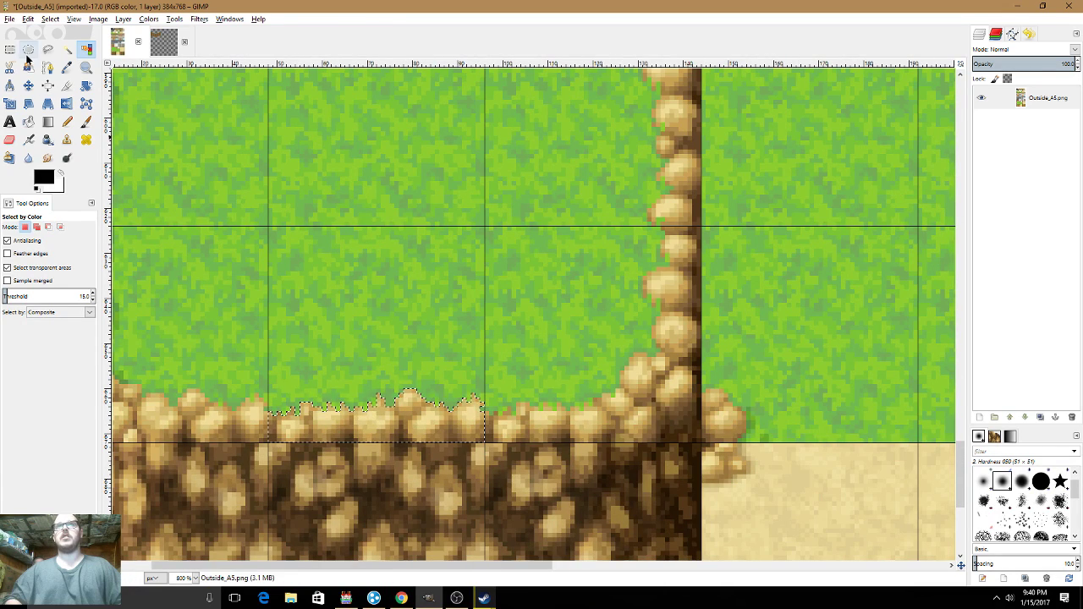
pyautogui.hotkey('ctrl', 'c')
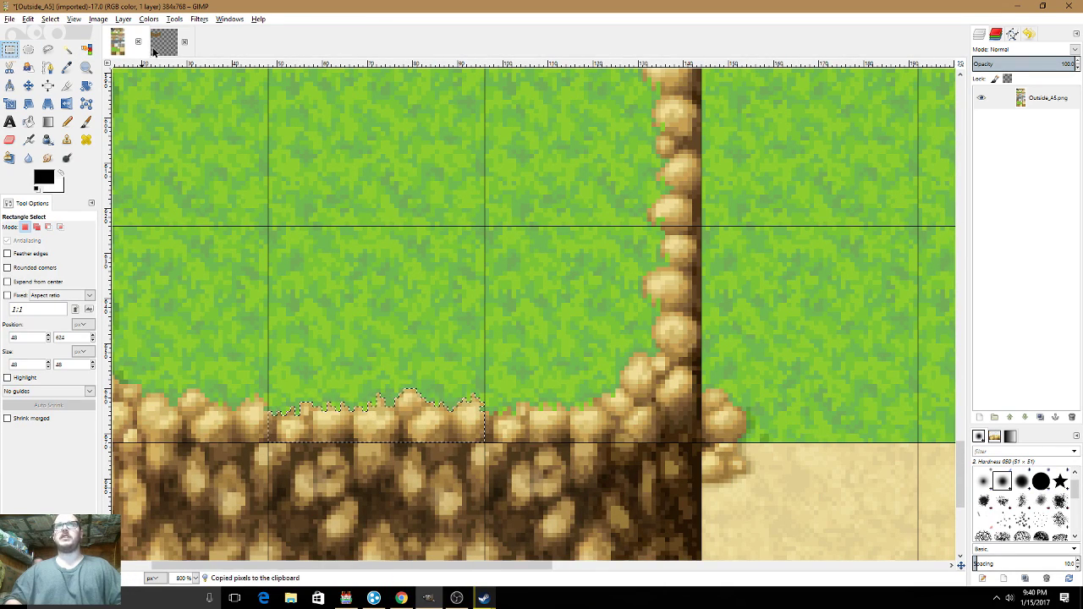
# - Paste the rock edge into an empty area of the diag image, bottom-aligned in the grid tile at x 384, y 144
pyautogui.click(165, 43)
pyautogui.moveTo(592, 402); pyautogui.dragTo(4, 126)
pyautogui.moveTo(508, 199); pyautogui.dragTo(337, 387)
pyautogui.click(474, 326)
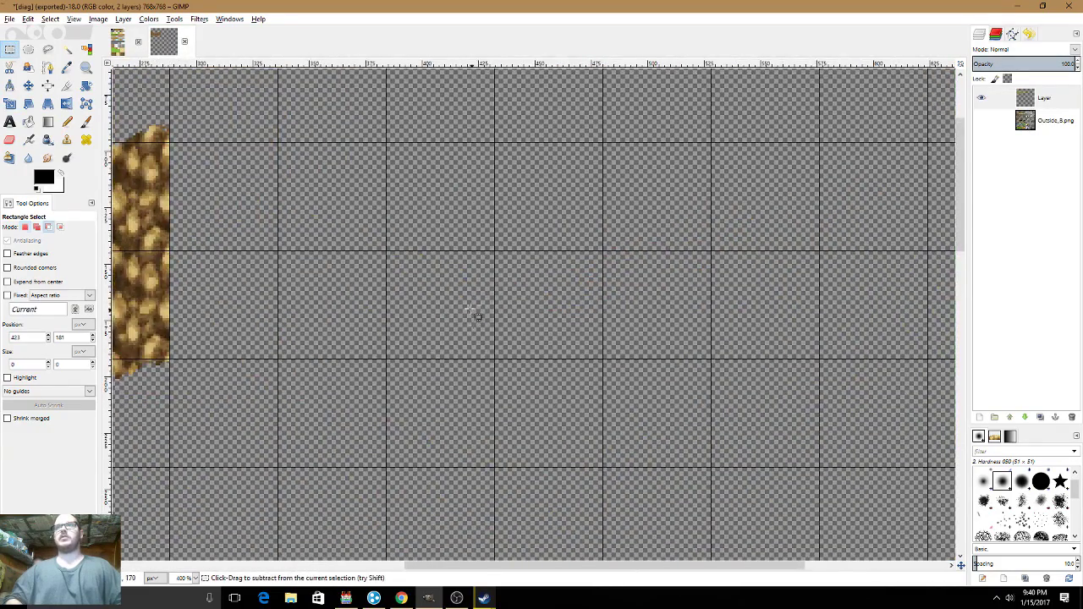
pyautogui.scroll(2, 473, 312)
pyautogui.hotkey('ctrl', 'v')
pyautogui.moveTo(525, 321); pyautogui.dragTo(401, 394)
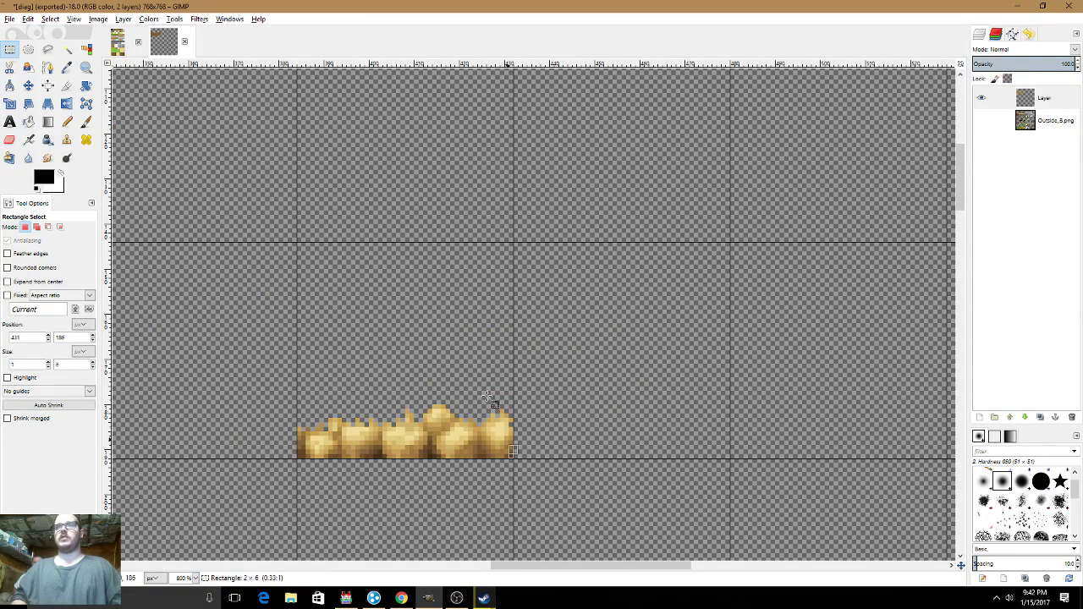
# - Copy the 48 × 48 rock-edge tile and move the pasted duplicate into the grid tile directly to its right
pyautogui.moveTo(488, 398); pyautogui.dragTo(311, 237)
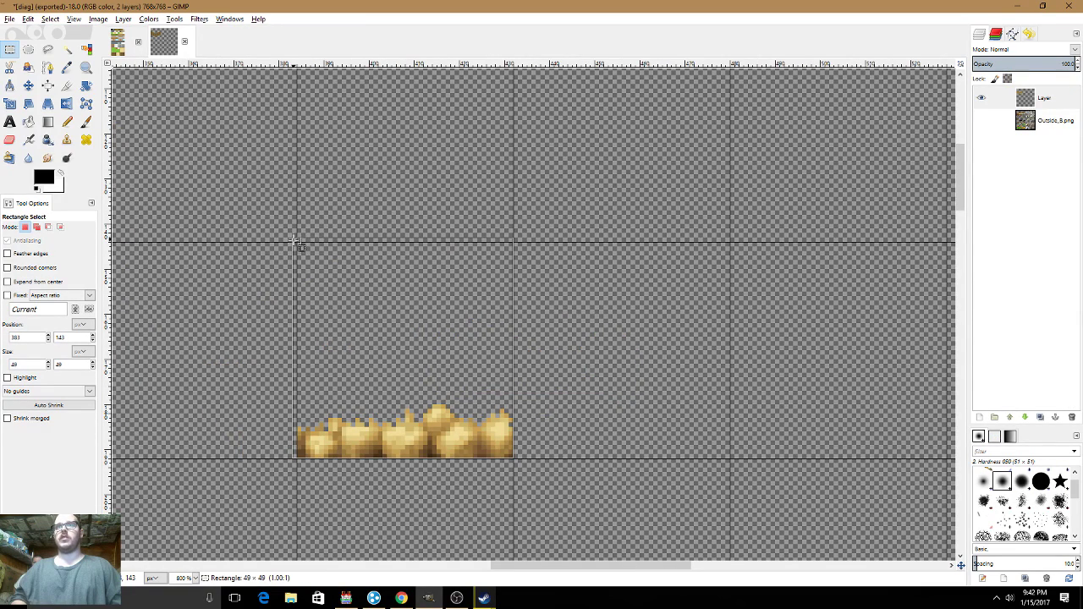
pyautogui.hotkey('ctrl', 'c')
pyautogui.hotkey('ctrl', 'v')
pyautogui.press('Right')
pyautogui.press('Right')
pyautogui.press('Right')
pyautogui.press('Right')
pyautogui.press('Right')
pyautogui.press('Right')
pyautogui.press('Right')
pyautogui.press('Right')
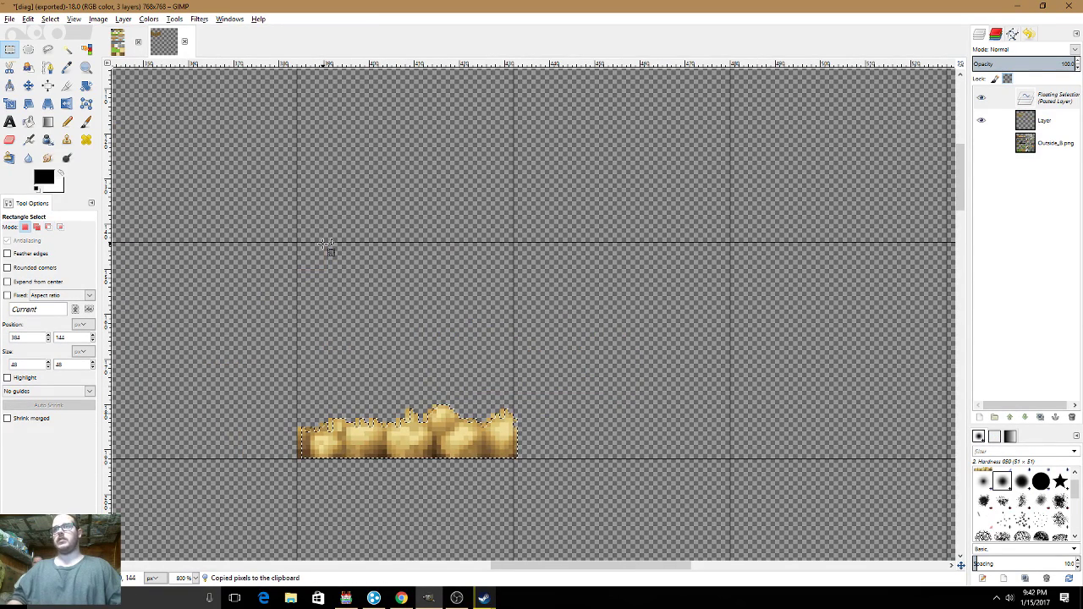
pyautogui.press('Right')
pyautogui.press('Right')
pyautogui.press('Right')
pyautogui.press('Right')
pyautogui.press('Right')
pyautogui.press('Right')
pyautogui.press('Right')
pyautogui.press('Right')
pyautogui.press('Right')
pyautogui.press('Right')
pyautogui.press('Right')
pyautogui.press('Right')
pyautogui.press('Right')
pyautogui.press('Right')
pyautogui.press('Right')
pyautogui.press('Right')
pyautogui.press('Right')
pyautogui.press('Right')
pyautogui.press('Right')
pyautogui.press('Right')
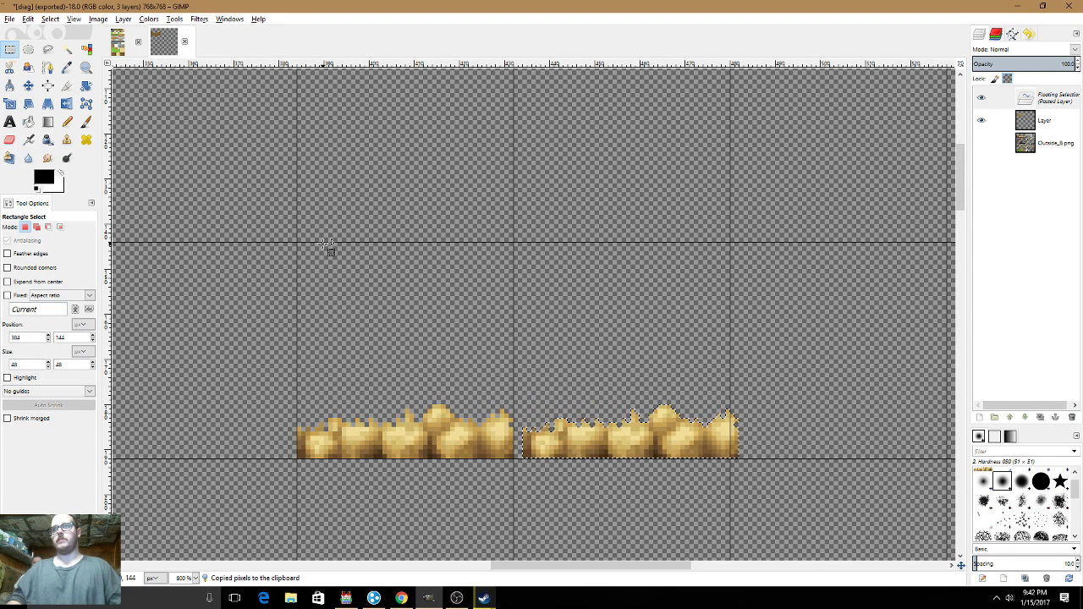
# - Add a third copy of the rock edge, aligned to the grid tile starting at x 480
pyautogui.press('Right')
pyautogui.press('Right')
pyautogui.press('Right')
pyautogui.press('Right')
pyautogui.press('Right')
pyautogui.press('Right')
pyautogui.press('Right')
pyautogui.press('Right')
pyautogui.press('Right')
pyautogui.press('Right')
pyautogui.press('Right')
pyautogui.press('Right')
pyautogui.press('Right')
pyautogui.press('Right')
pyautogui.press('Right')
pyautogui.press('Right')
pyautogui.press('Right')
pyautogui.press('Right')
pyautogui.press('Right')
pyautogui.press('Right')
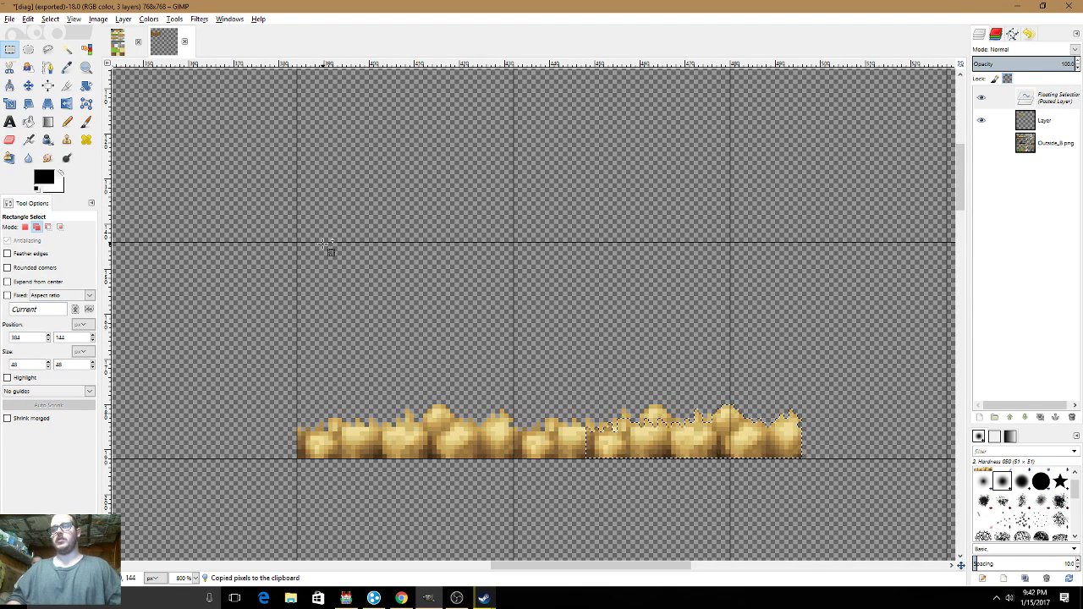
pyautogui.click(327, 247)
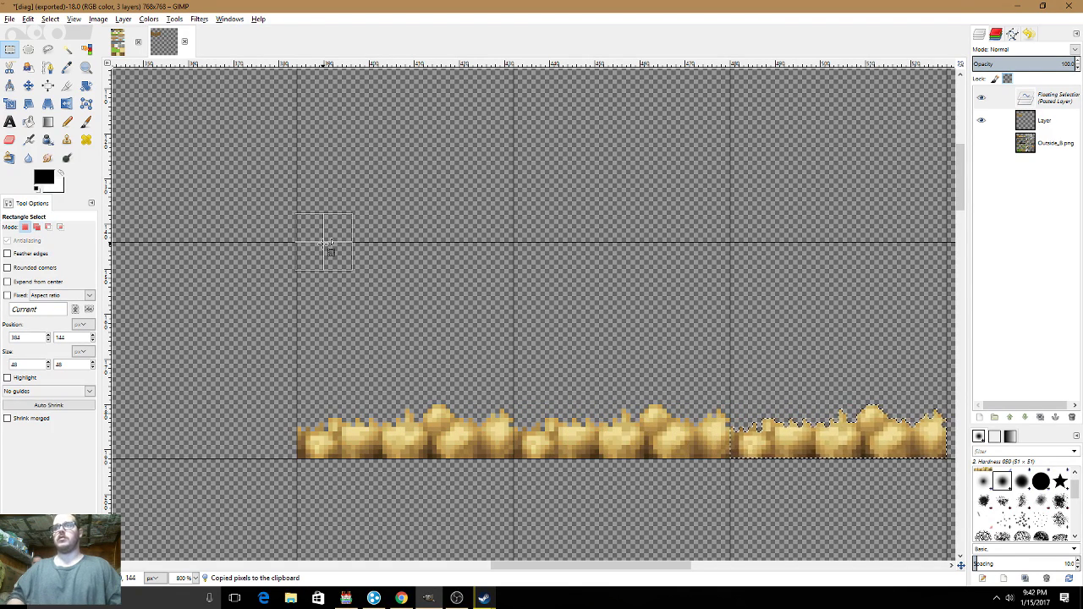